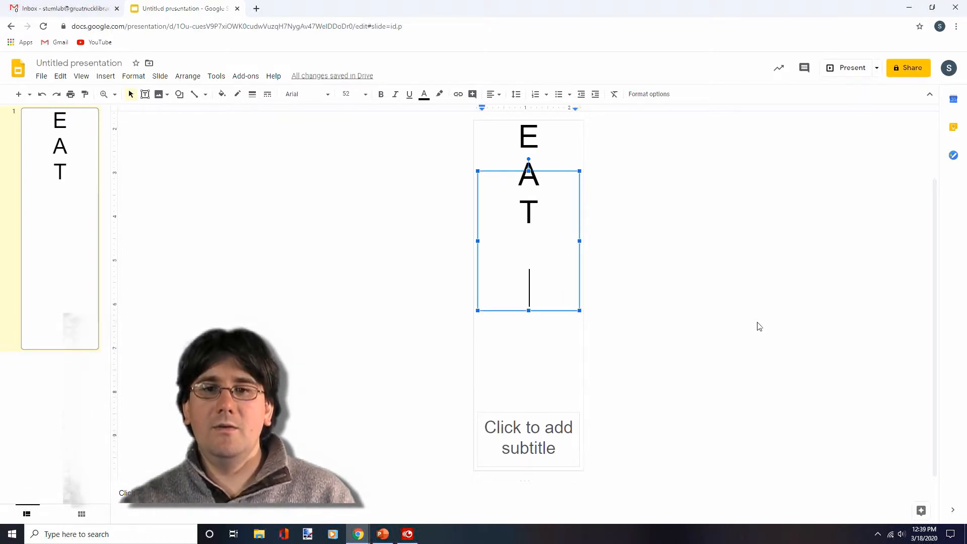
# Continue the vertical title with NECK, one letter per line, followed by a blank line
pyautogui.write('N')
pyautogui.press('Return')
pyautogui.write('E')
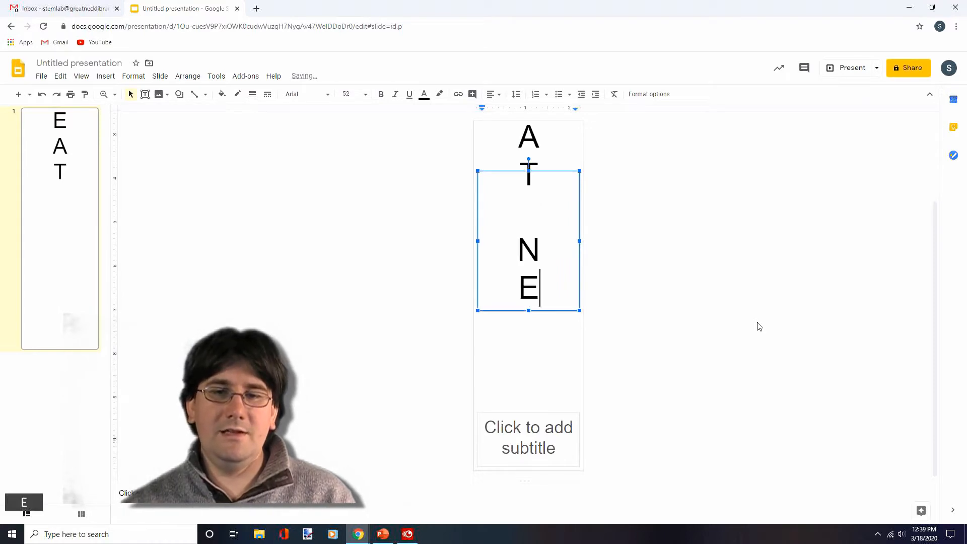
pyautogui.press('Return')
pyautogui.write('C')
pyautogui.press('Return')
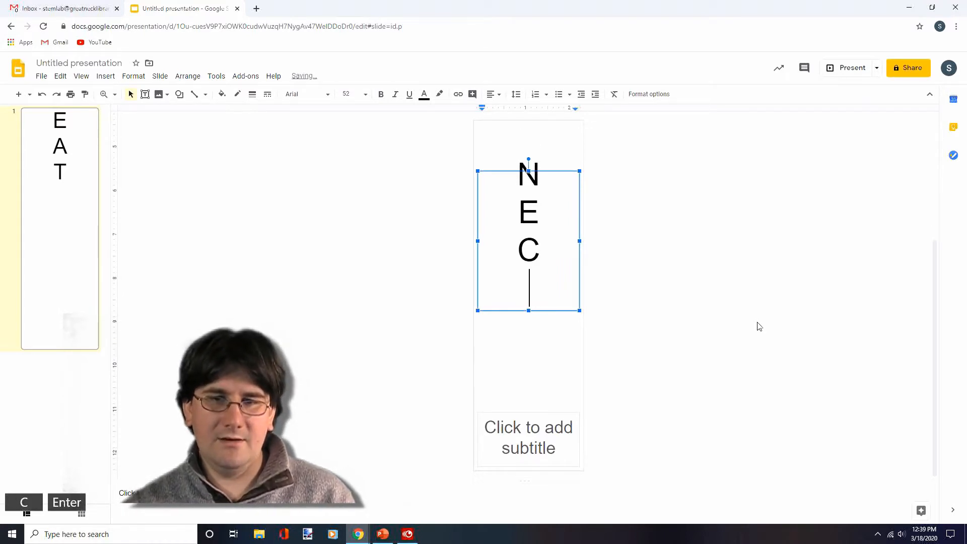
pyautogui.write('K')
pyautogui.press('Return')
pyautogui.press('Return')
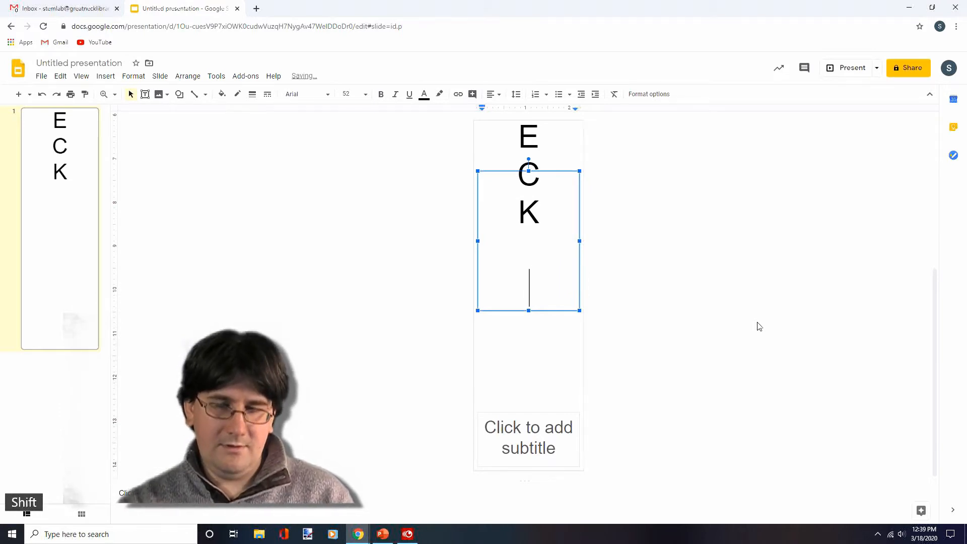
# Add LIBRARY to the end of the vertical title, one letter per line
pyautogui.write('L')
pyautogui.press('Return')
pyautogui.write('I')
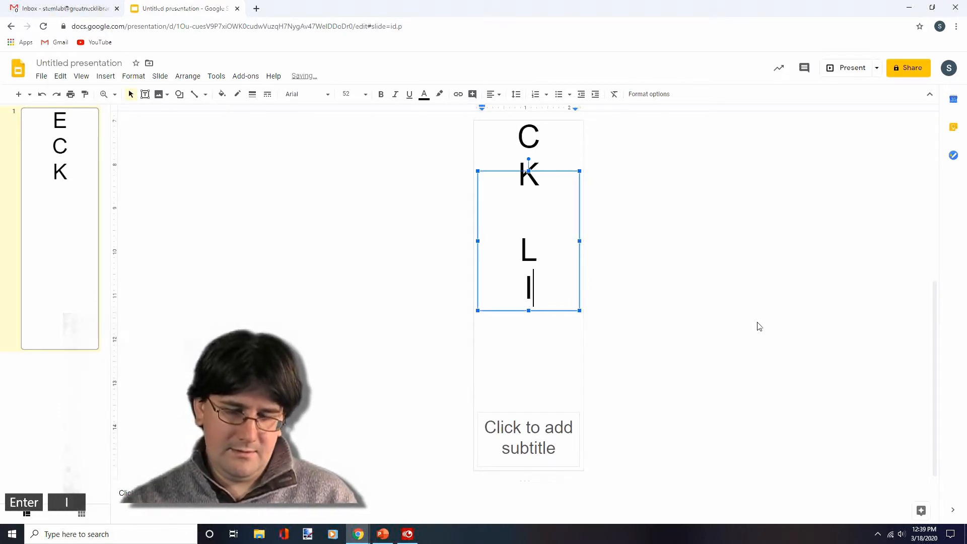
pyautogui.press('Return')
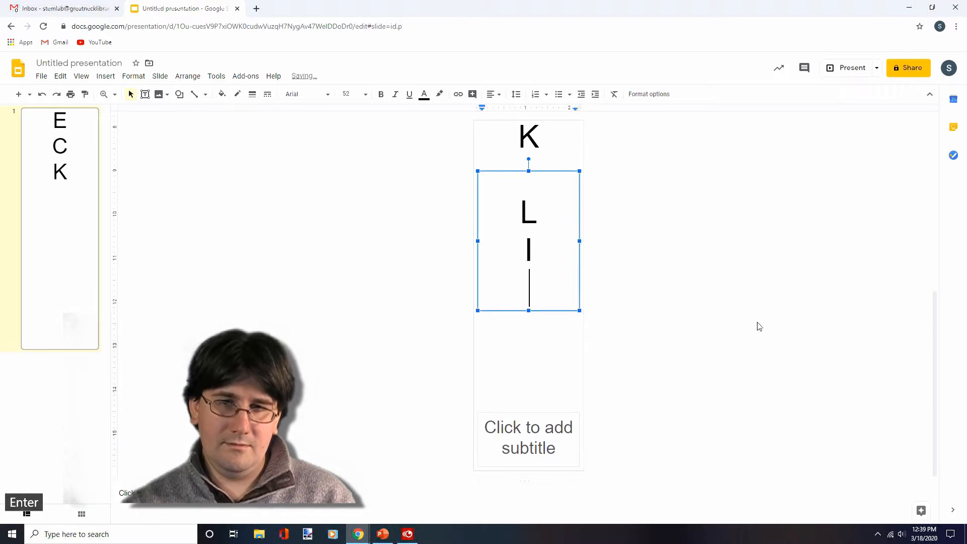
pyautogui.write('B')
pyautogui.press('Return')
pyautogui.write('R')
pyautogui.press('Return')
pyautogui.write('A')
pyautogui.press('Return')
pyautogui.write('R')
pyautogui.press('Return')
pyautogui.write('Y')
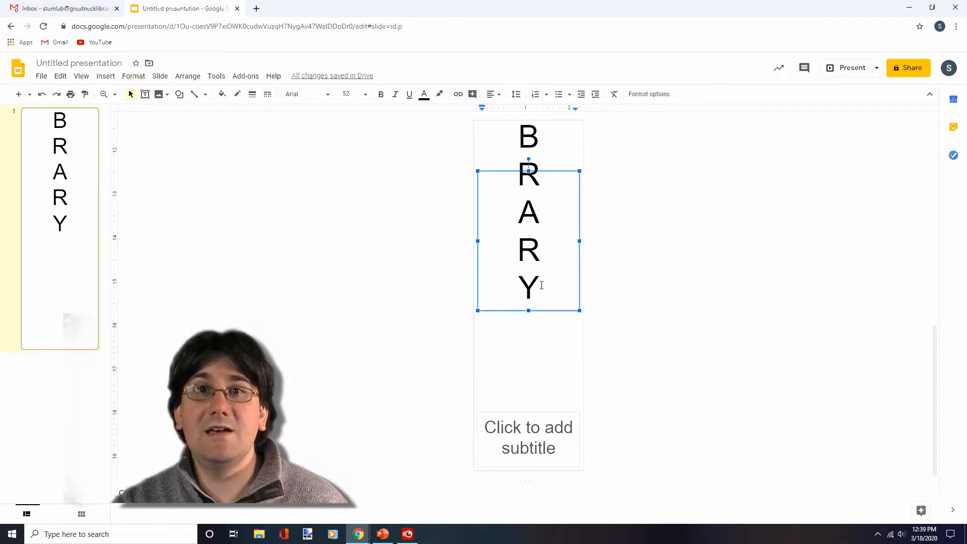
# Change the font of the whole vertical title GREAT NECK LIBRARY to Berkshire Swash
pyautogui.moveTo(541, 285); pyautogui.dragTo(492, 52)
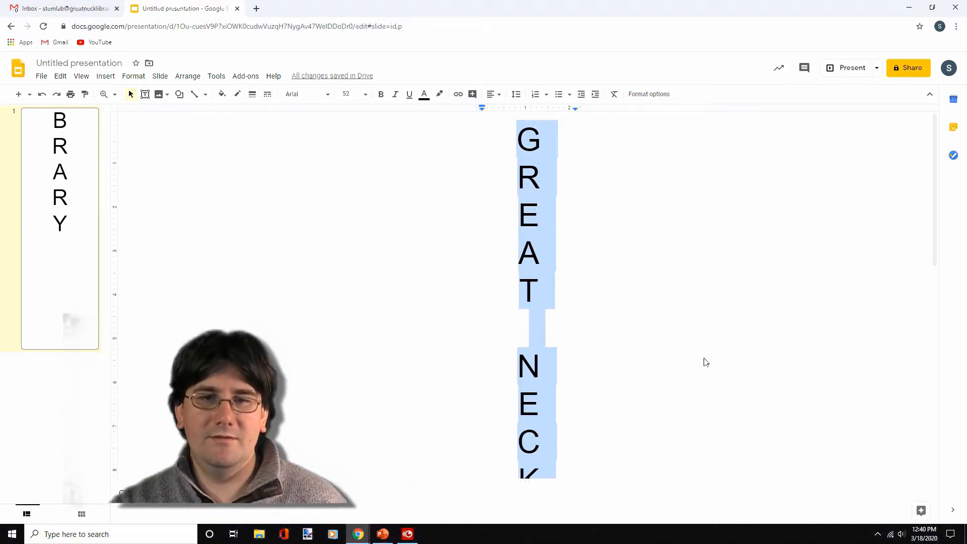
pyautogui.scroll(-5, 706, 363)
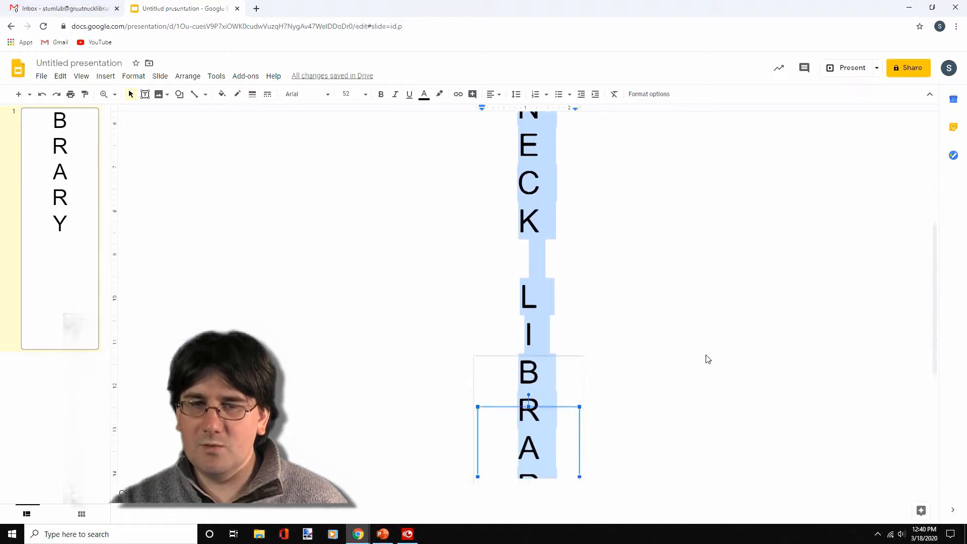
pyautogui.scroll(-4, 707, 362)
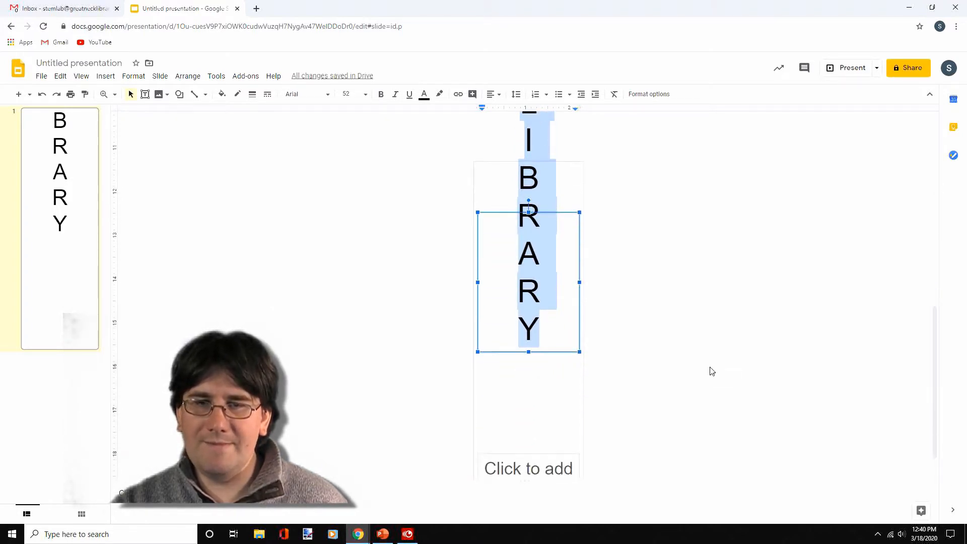
pyautogui.moveTo(933, 370); pyautogui.dragTo(916, 393)
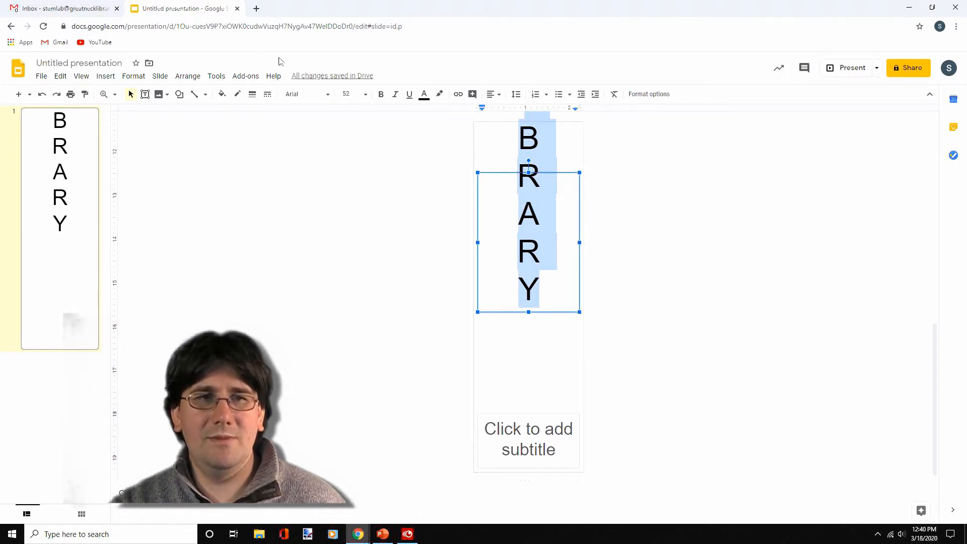
pyautogui.click(326, 94)
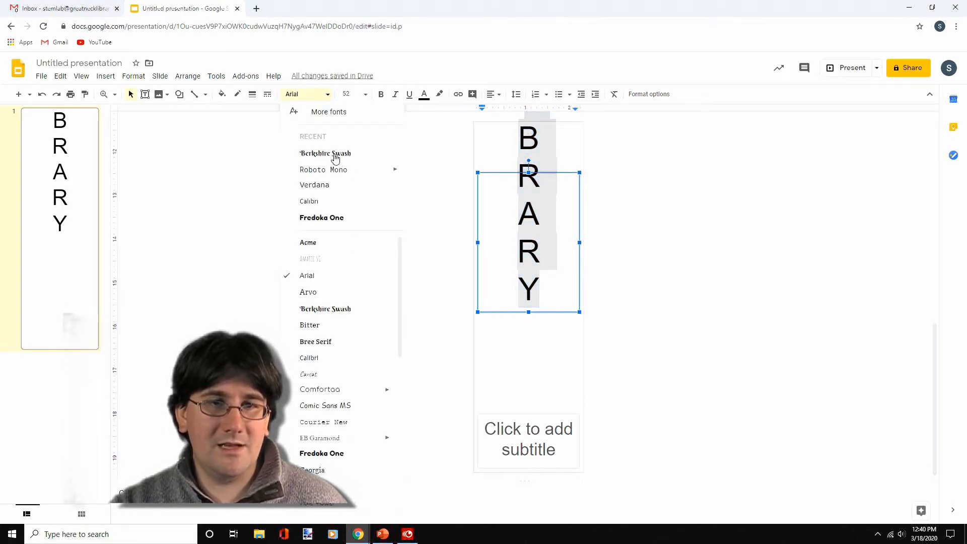
pyautogui.click(357, 155)
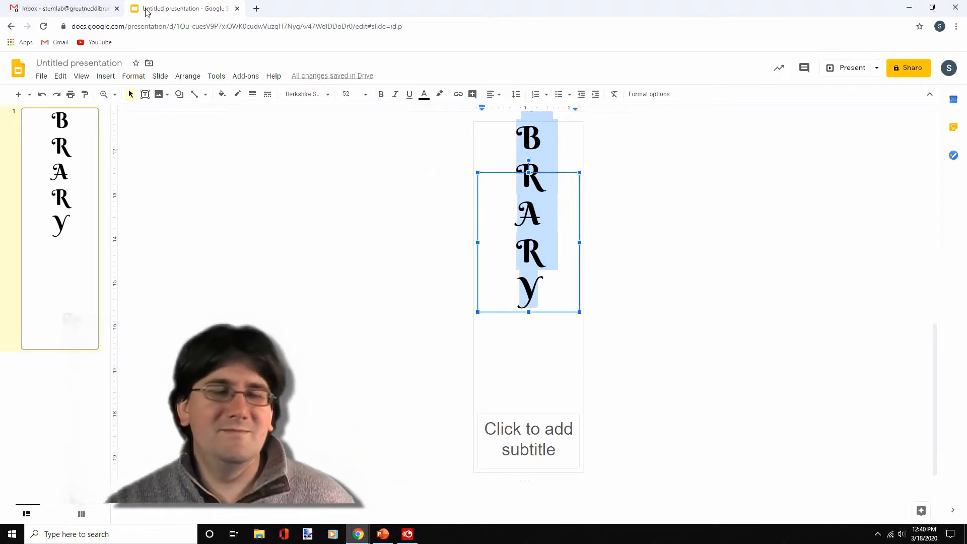
# Set the font size of the whole title to 18 and check how it fits the slide
pyautogui.click(365, 95)
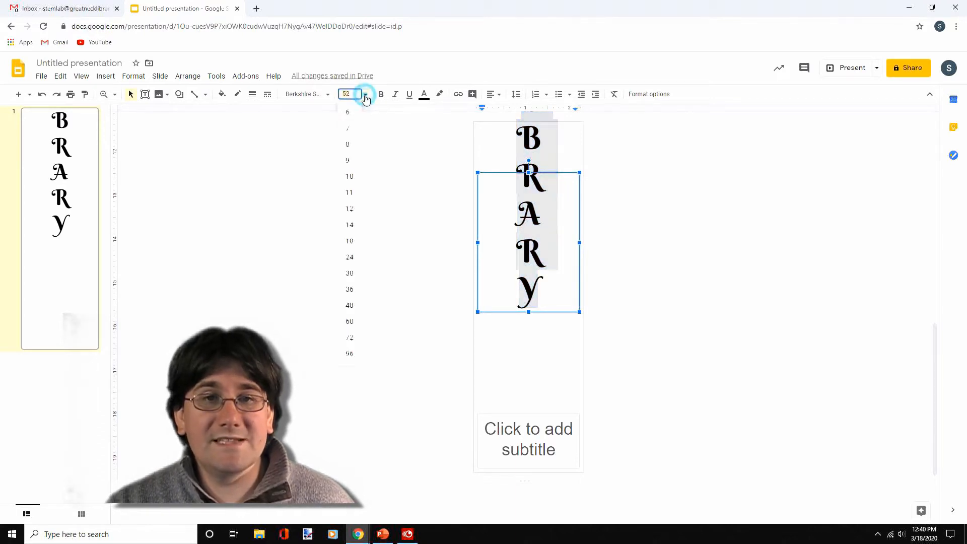
pyautogui.click(350, 241)
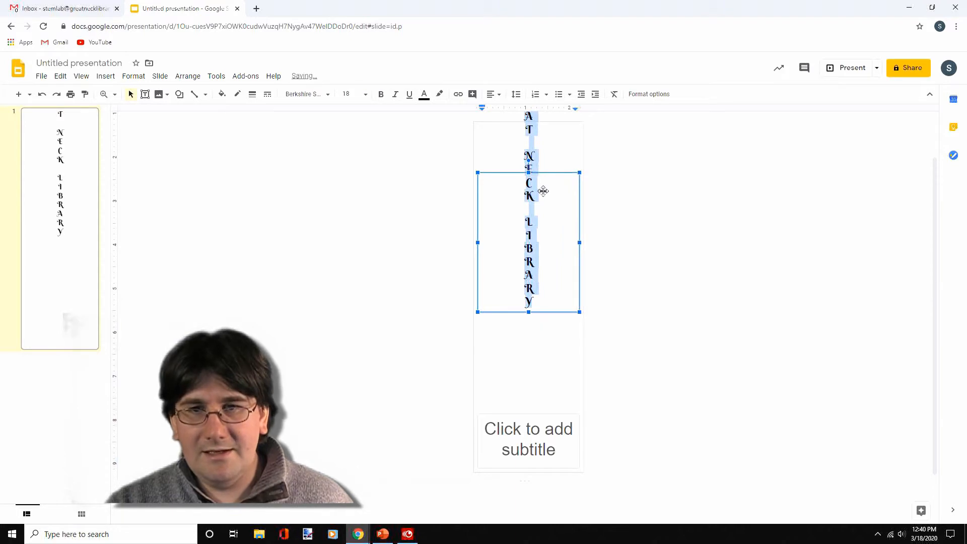
pyautogui.scroll(1, 888, 232)
pyautogui.scroll(-1, 683, 302)
pyautogui.scroll(1, 680, 299)
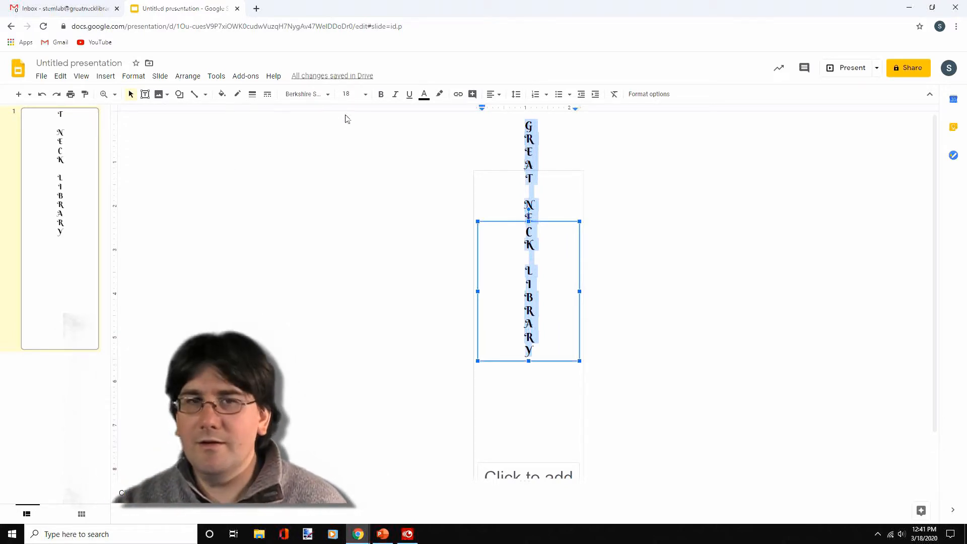
# Try a custom font size of 21 on the whole title and check its fit
pyautogui.click(366, 96)
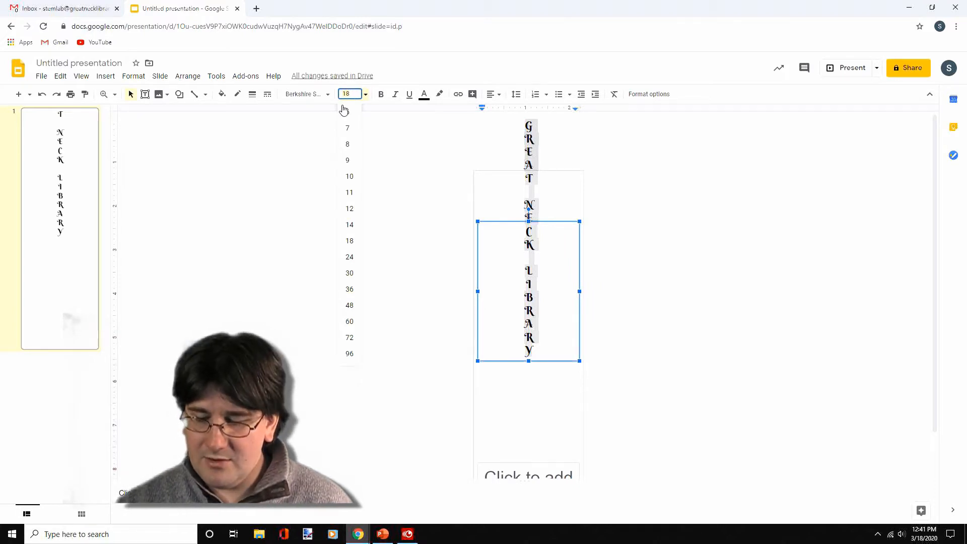
pyautogui.write('21')
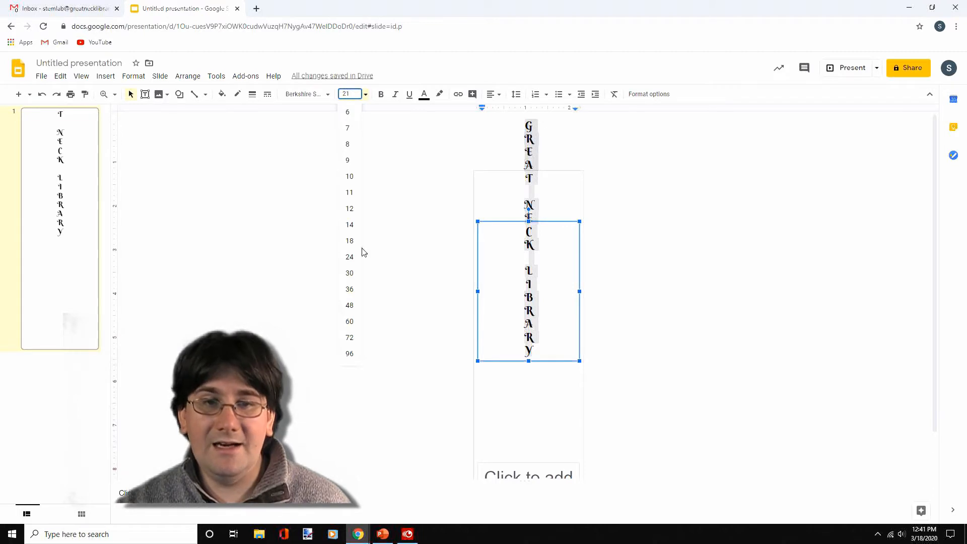
pyautogui.press('Return')
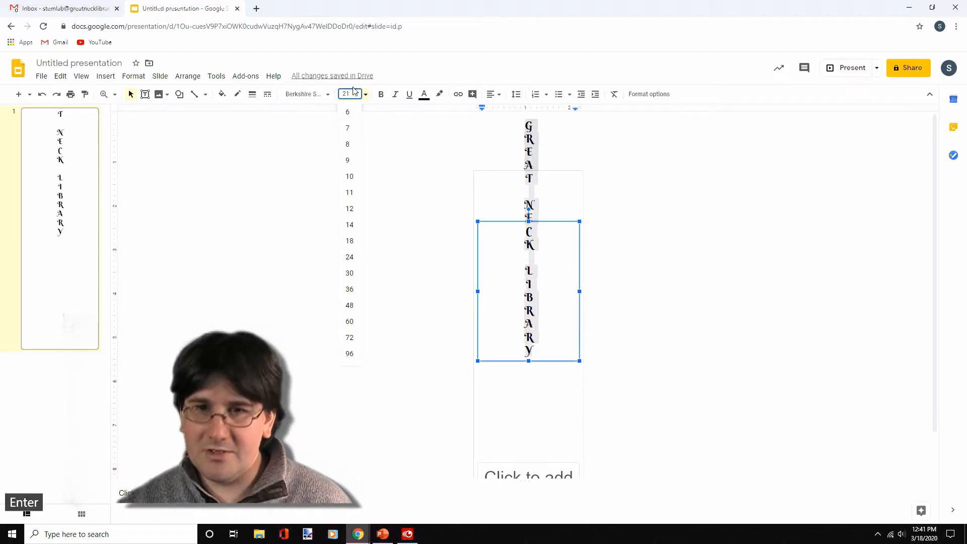
pyautogui.scroll(-1, 765, 291)
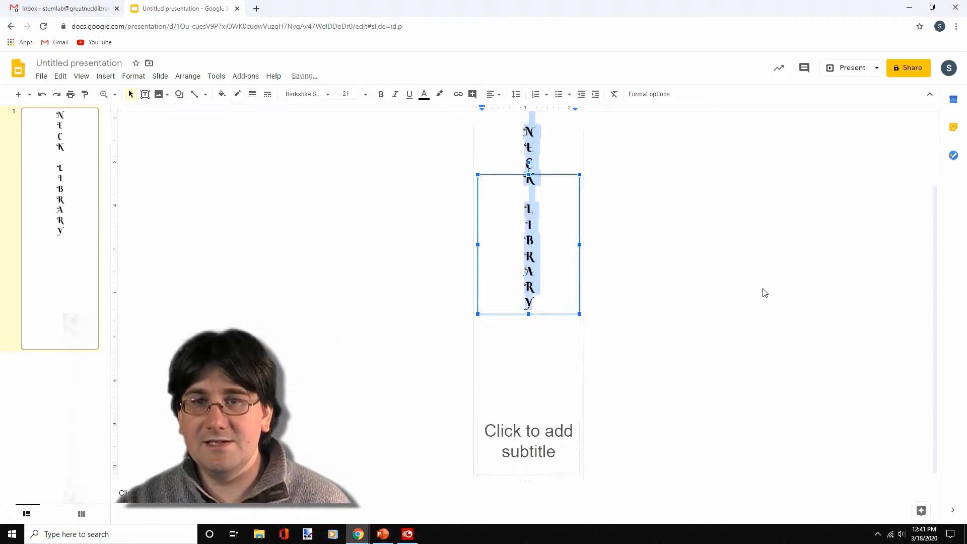
pyautogui.scroll(1, 769, 310)
pyautogui.scroll(1, 769, 311)
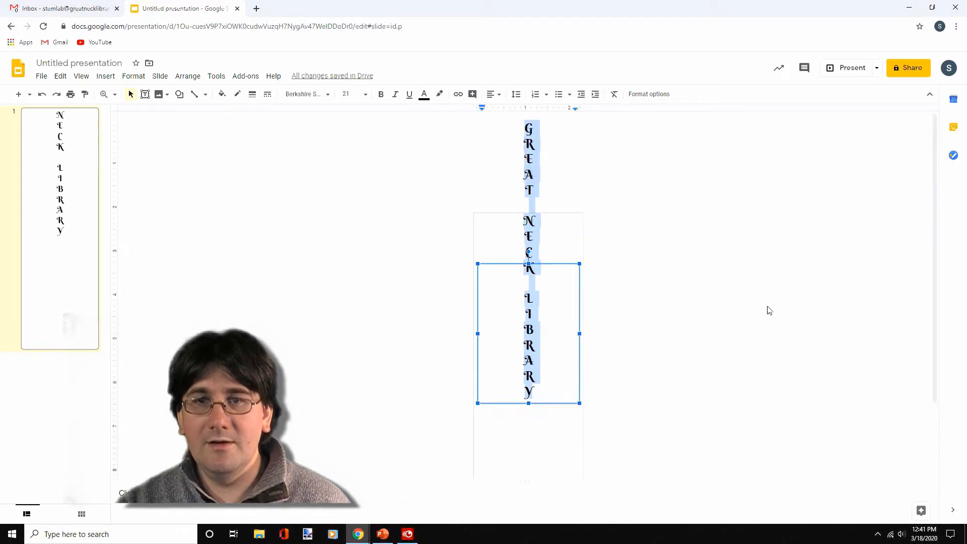
# Set the title's font size to 18 and stretch its text box from near the slide's top to just above the subtitle placeholder
pyautogui.click(366, 98)
pyautogui.click(356, 245)
pyautogui.scroll(-1, 842, 283)
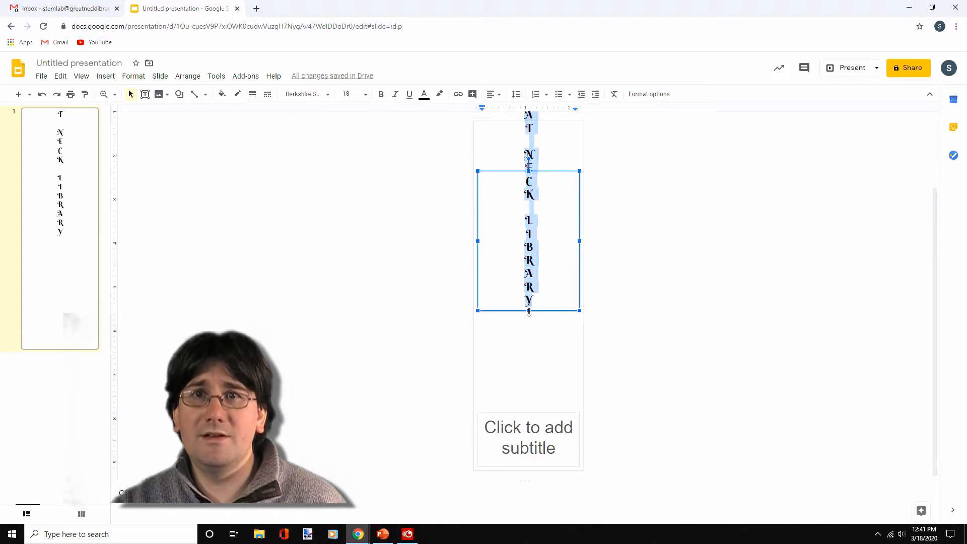
pyautogui.moveTo(528, 311); pyautogui.dragTo(516, 474)
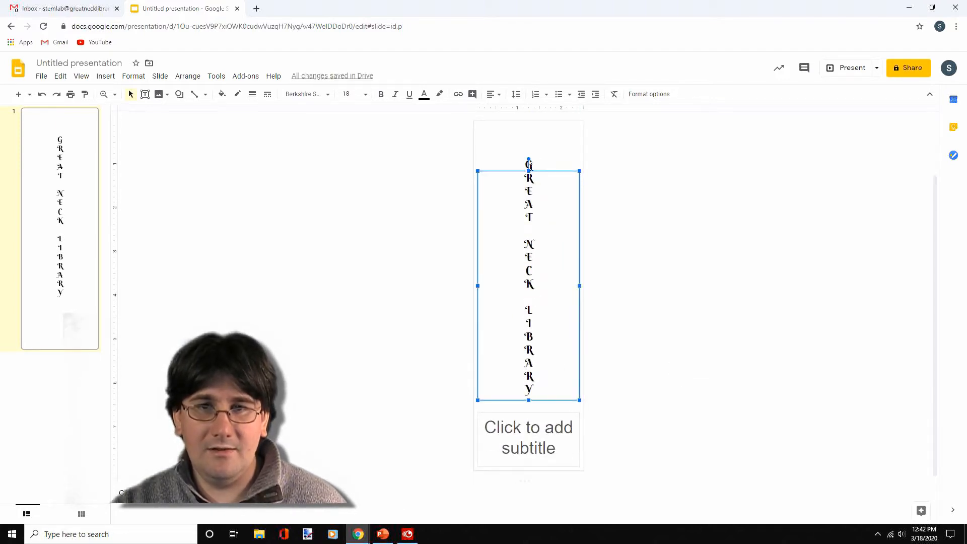
pyautogui.moveTo(529, 168); pyautogui.dragTo(530, 133)
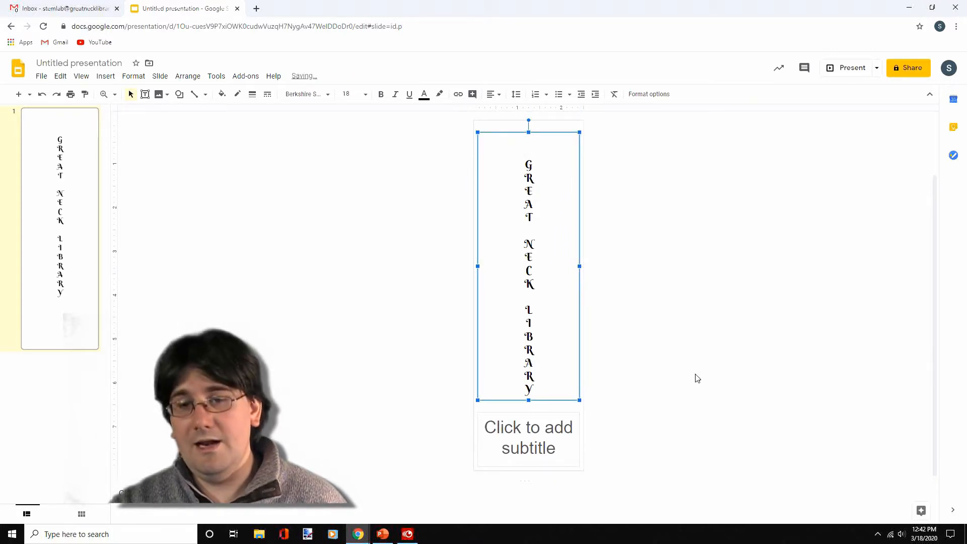
# Set the whole title's font size to 21 and extend its text box slightly downward to the top of the subtitle placeholder
pyautogui.click(533, 389)
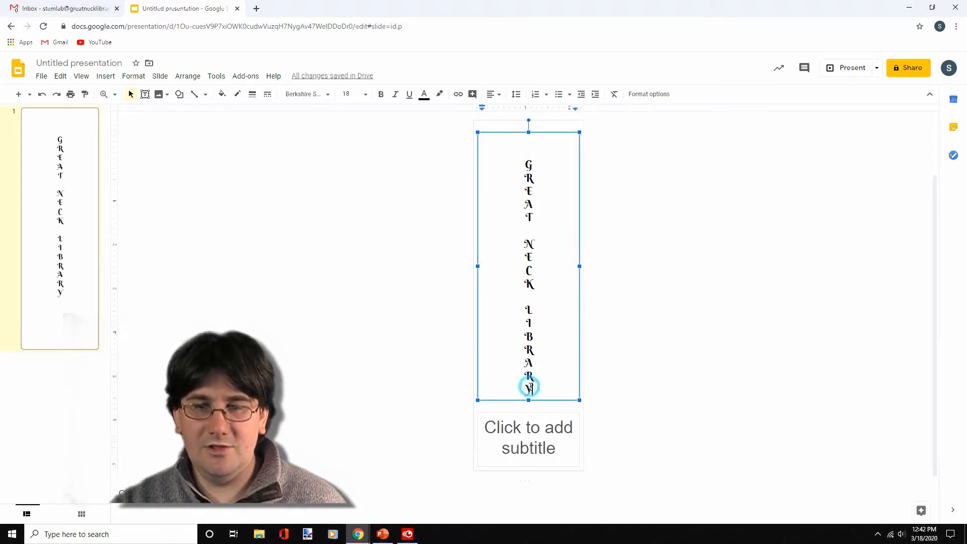
pyautogui.moveTo(533, 388); pyautogui.dragTo(508, 153)
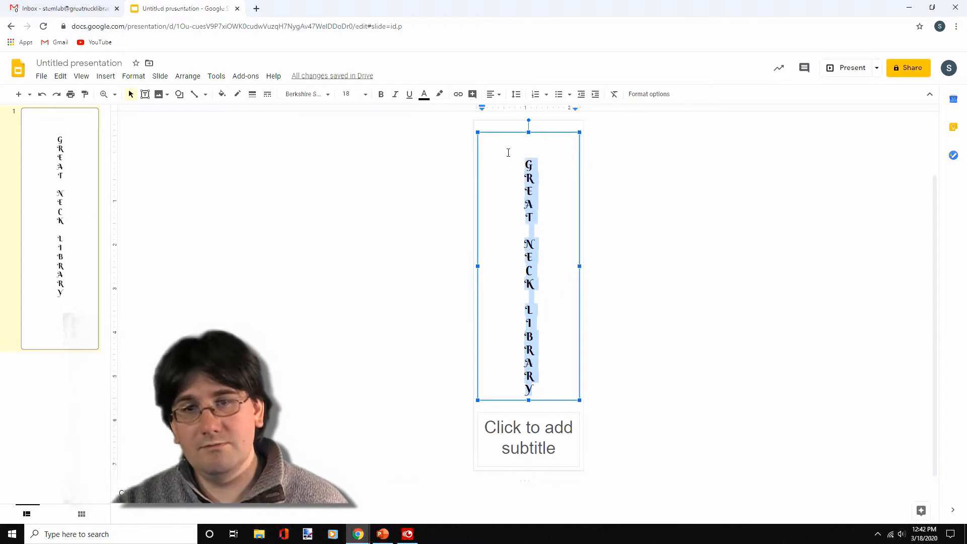
pyautogui.click(347, 94)
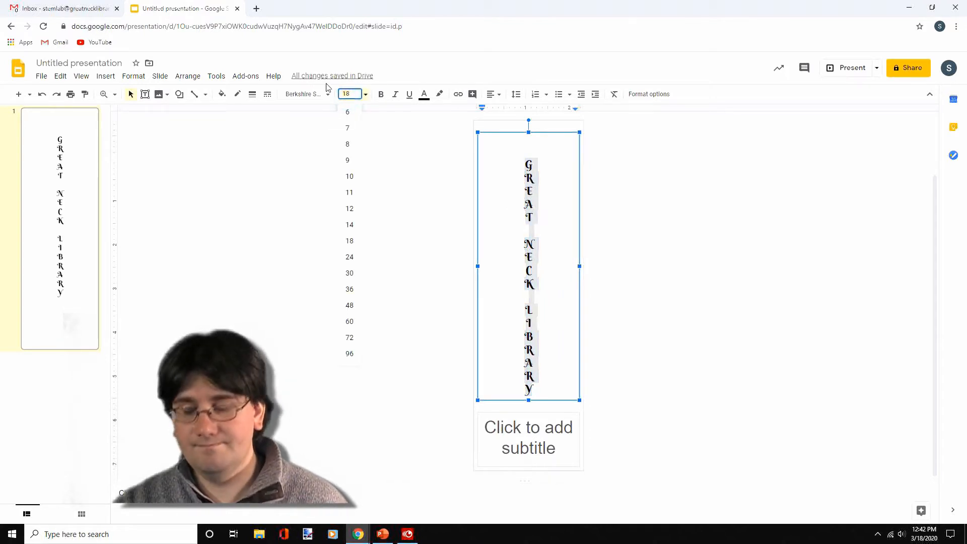
pyautogui.write('21')
pyautogui.press('Return')
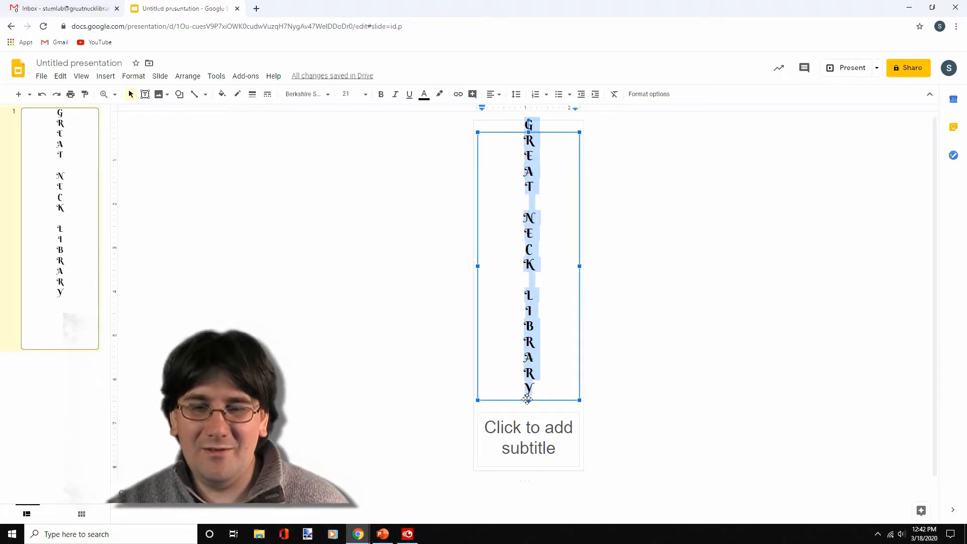
pyautogui.moveTo(528, 399); pyautogui.dragTo(524, 417)
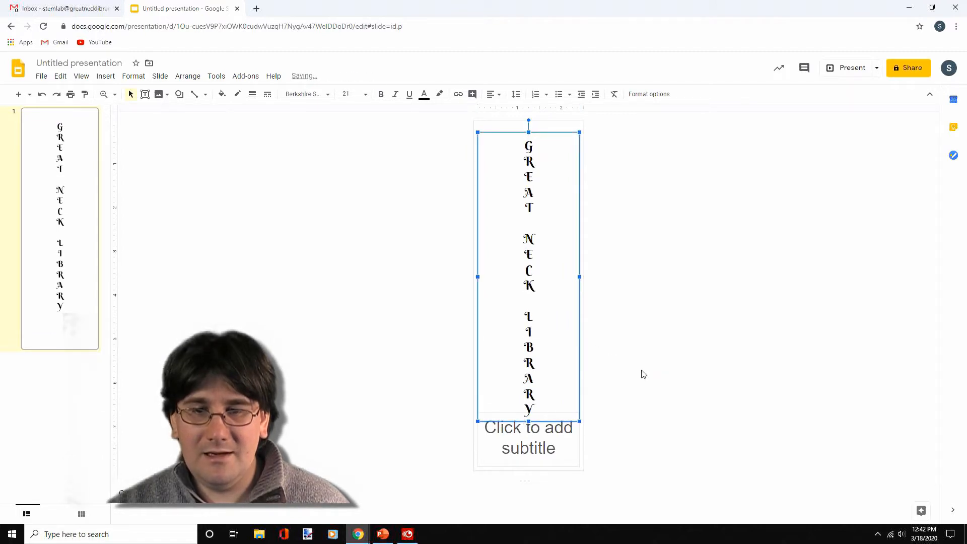
pyautogui.click(581, 304)
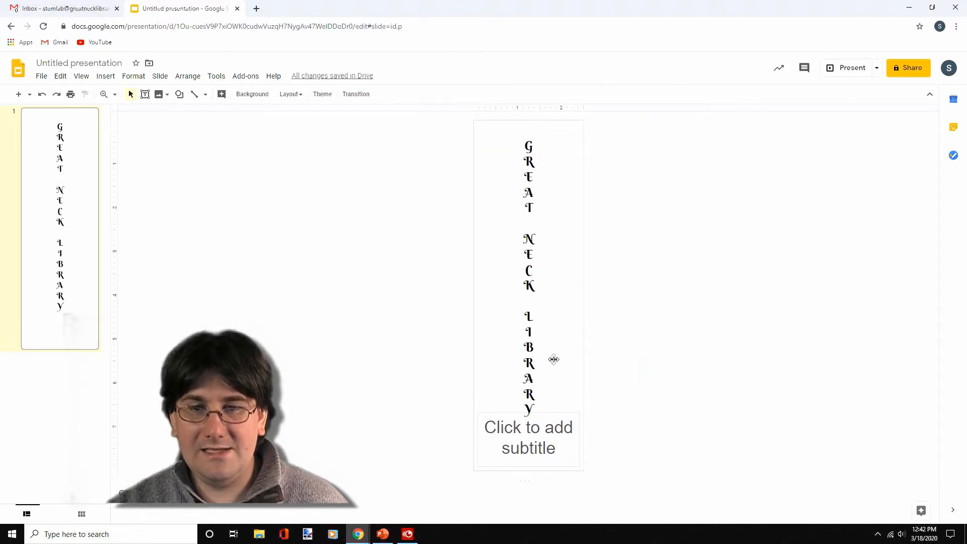
# Make the whole title bold, trying italic on it and switching italic off again
pyautogui.click(533, 408)
pyautogui.moveTo(533, 408); pyautogui.dragTo(493, 152)
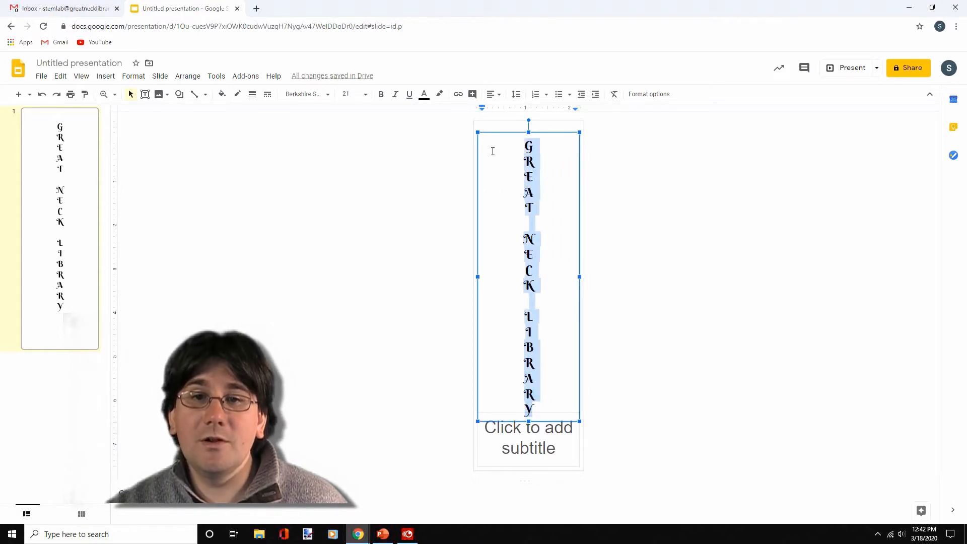
pyautogui.click(381, 96)
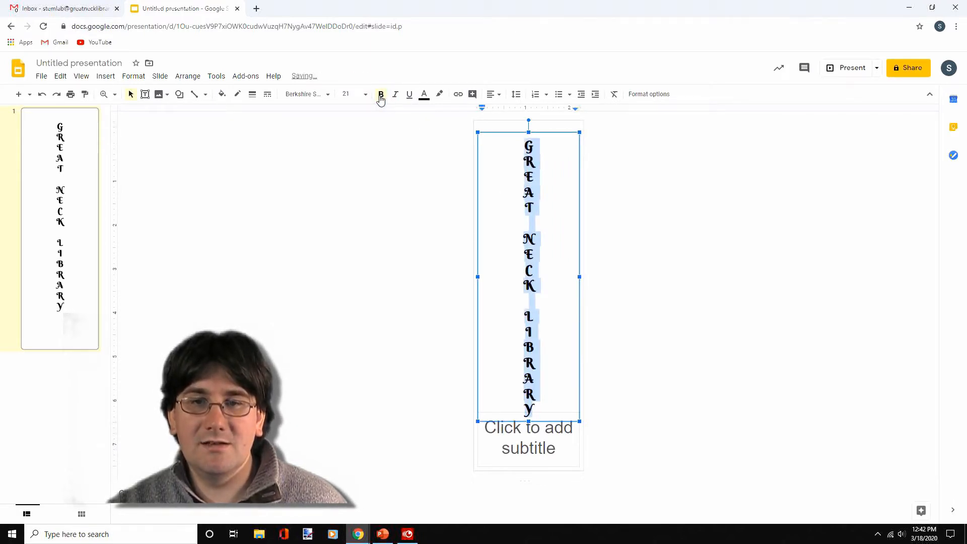
pyautogui.click(396, 96)
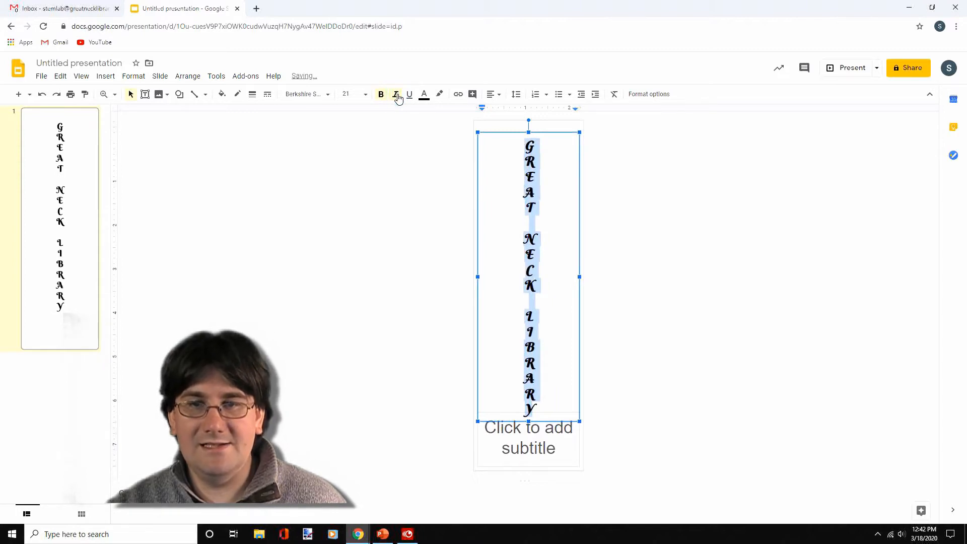
pyautogui.click(396, 95)
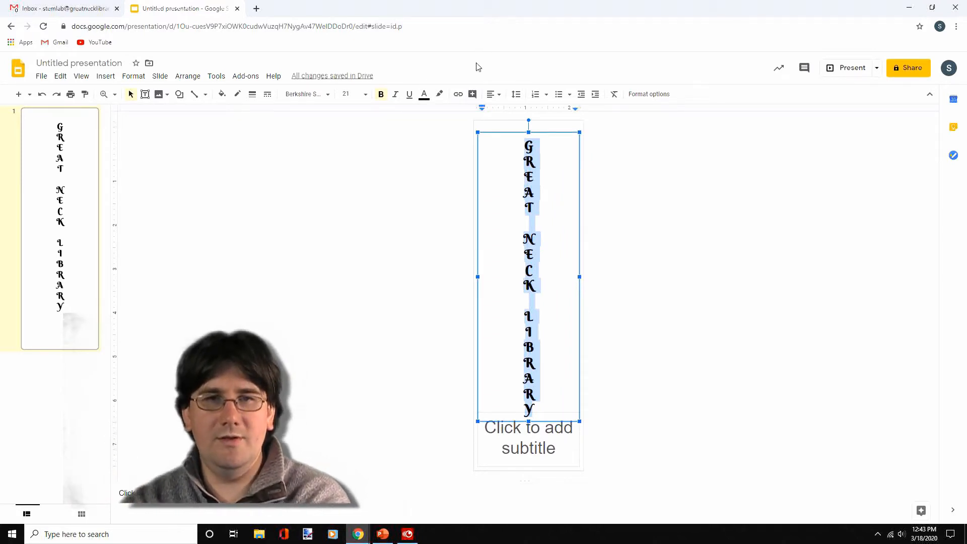
# Give the whole title a custom red text colour by choosing the hue in the custom colour picker
pyautogui.click(425, 96)
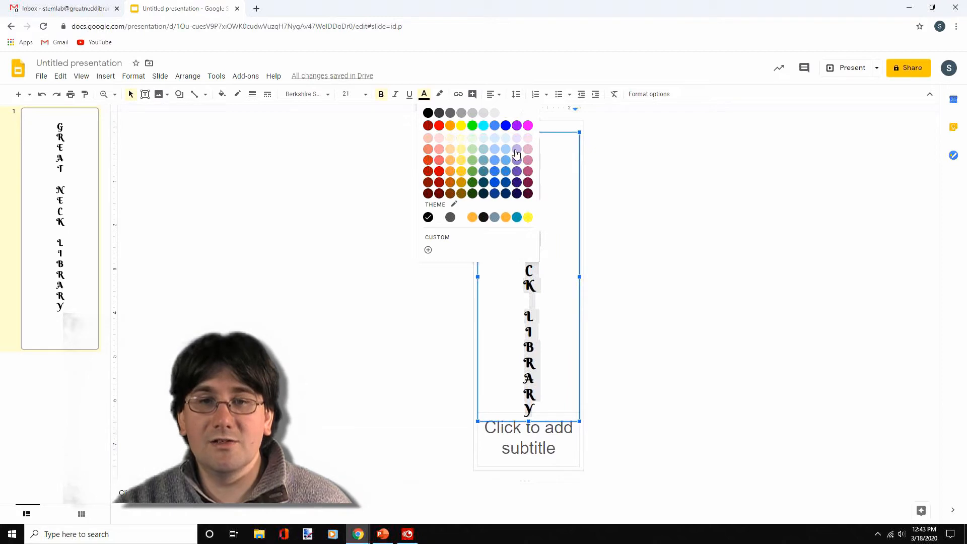
pyautogui.click(437, 240)
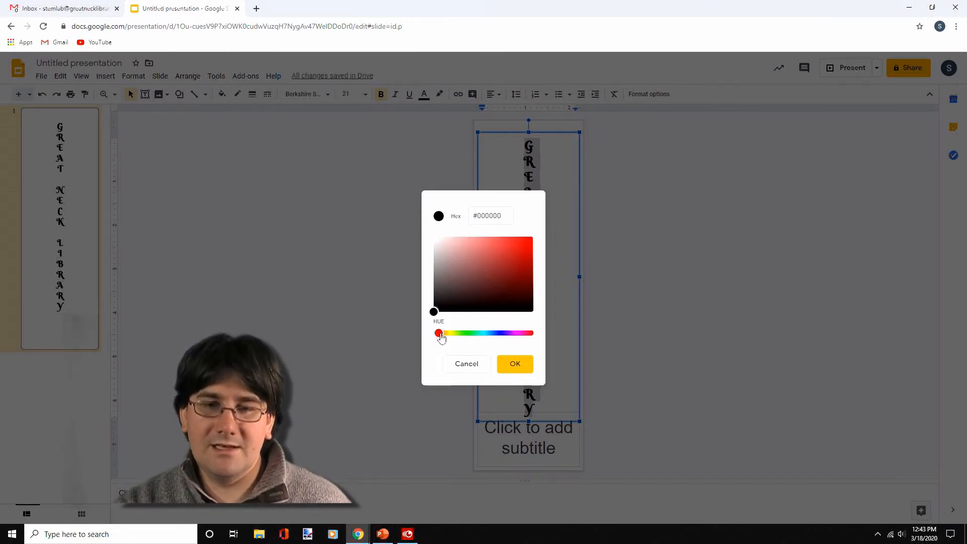
pyautogui.moveTo(439, 333); pyautogui.dragTo(472, 341)
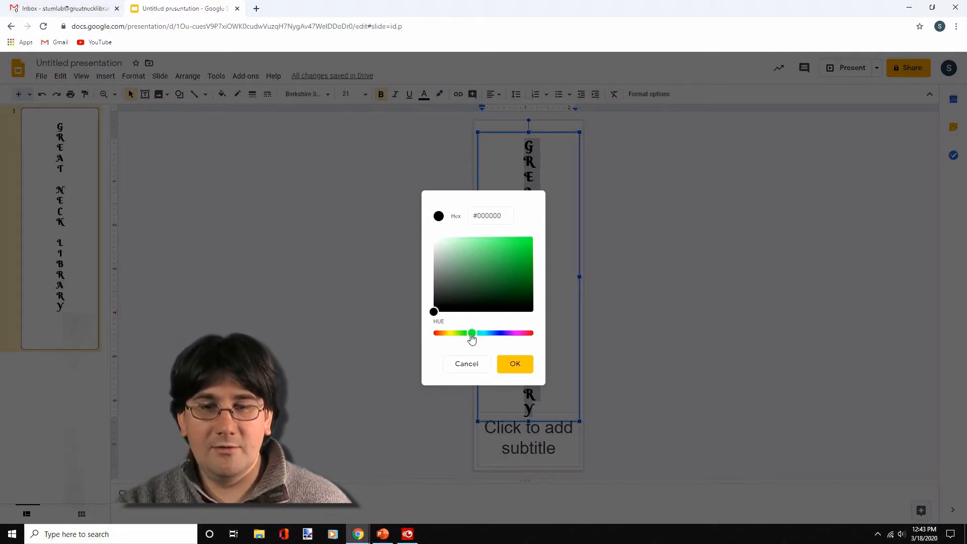
pyautogui.moveTo(472, 334); pyautogui.dragTo(560, 341)
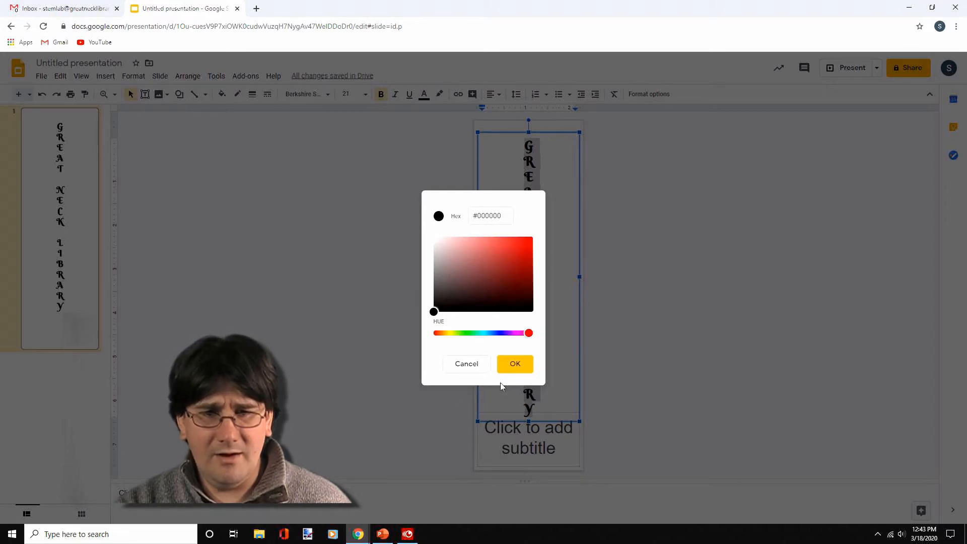
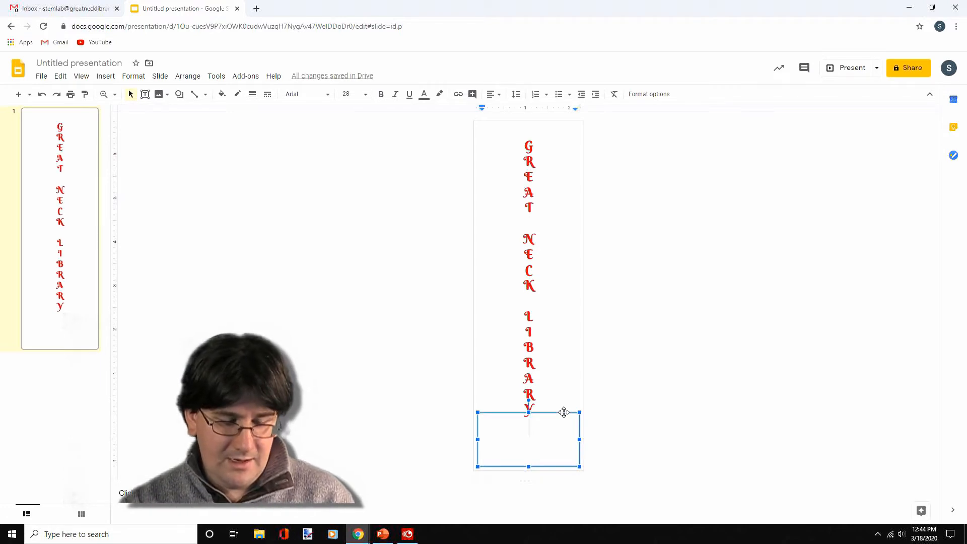
# Enter "STEM Lab" as the subtitle in the placeholder below the vertical title
pyautogui.write('S')
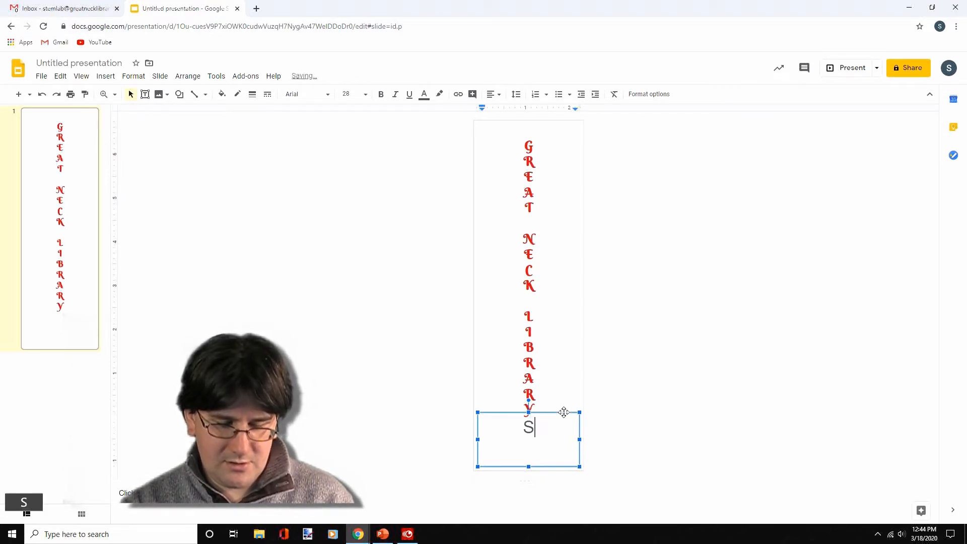
pyautogui.write('TEM L')
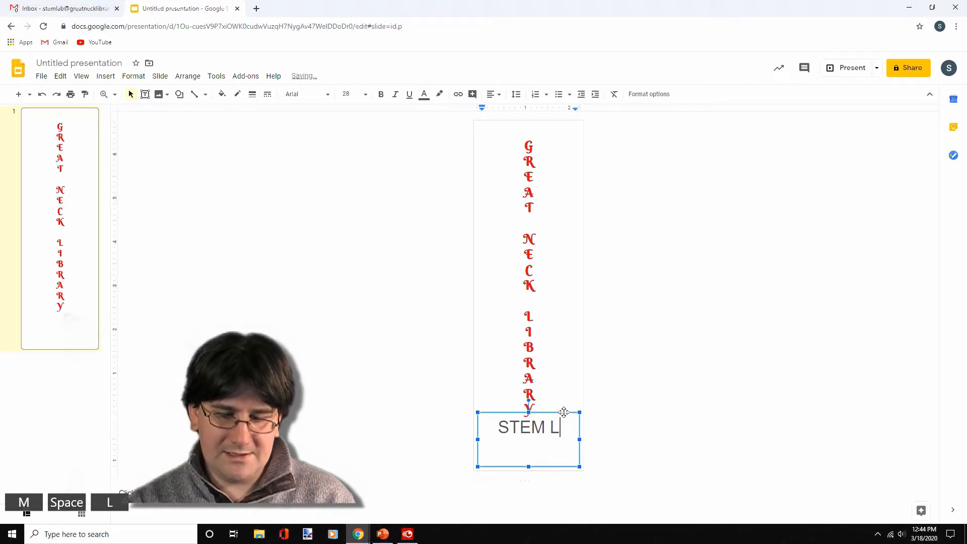
pyautogui.press('capslock')
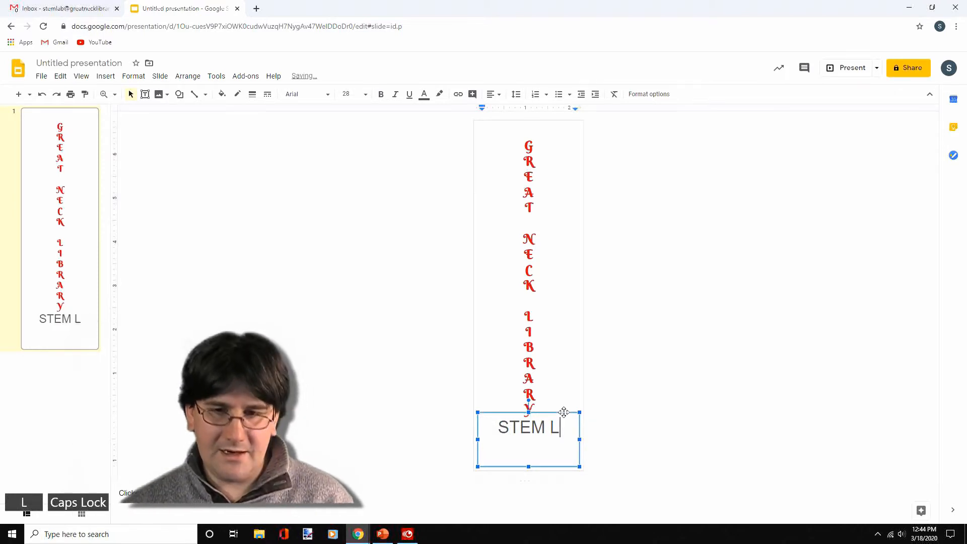
pyautogui.write('ab')
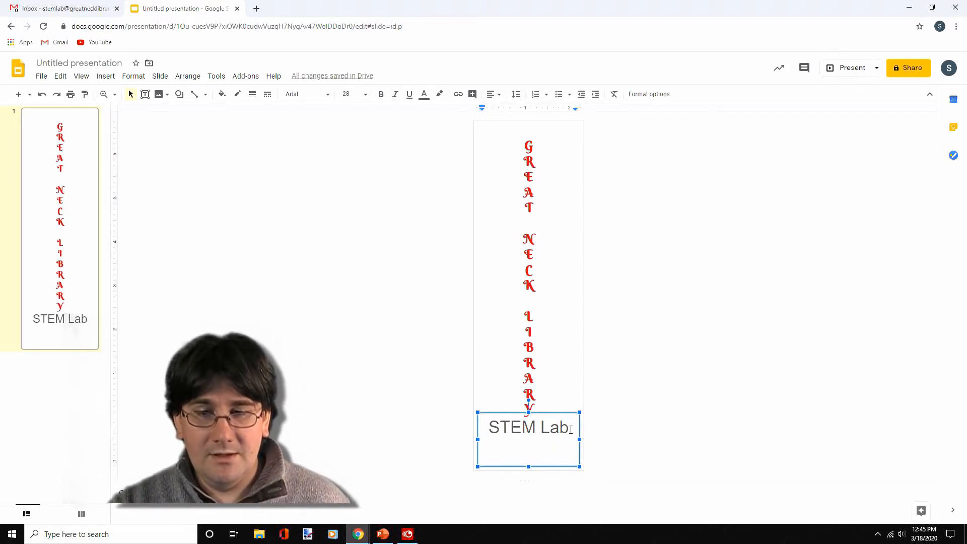
# Set the whole STEM Lab subtitle in Berkshire Swash and colour it with the saved custom red
pyautogui.moveTo(570, 429); pyautogui.dragTo(464, 436)
pyautogui.moveTo(572, 428); pyautogui.dragTo(476, 434)
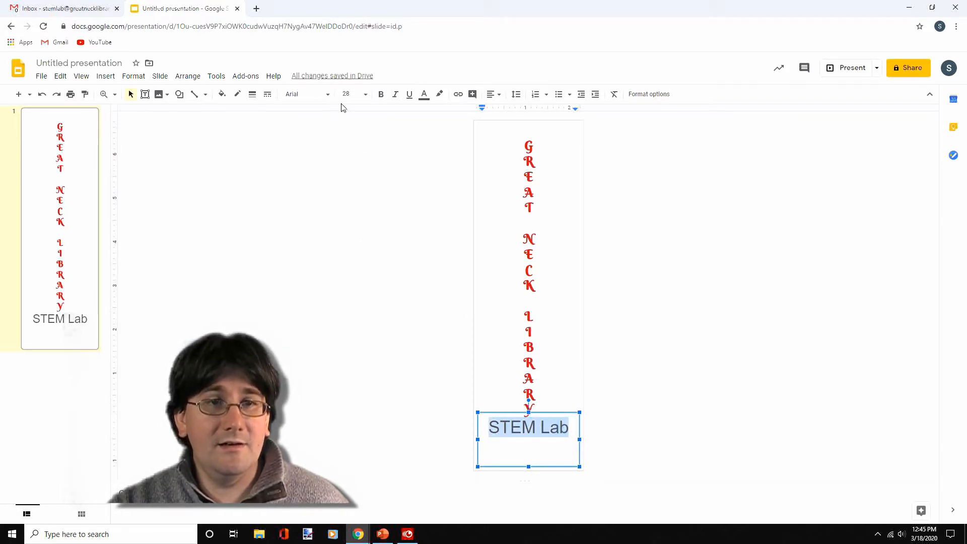
pyautogui.click(326, 94)
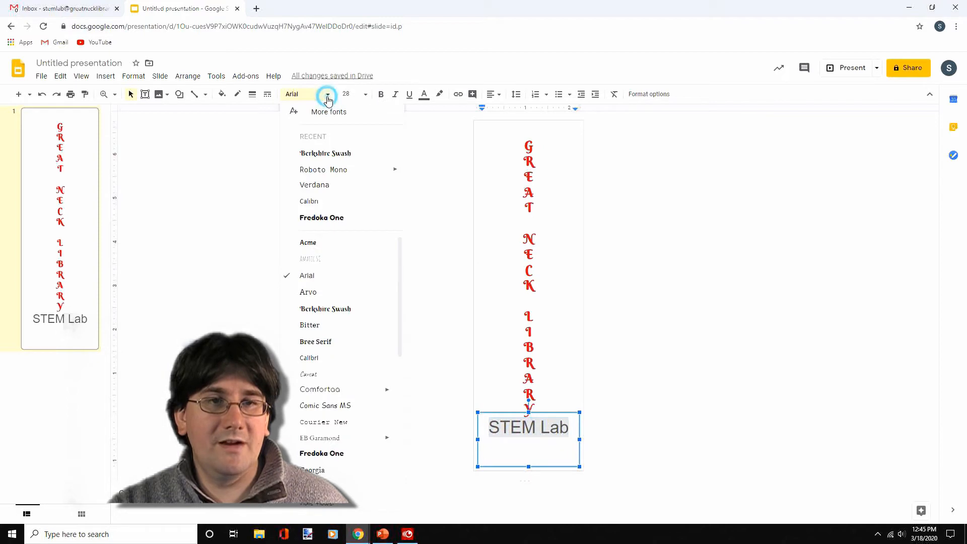
pyautogui.click(340, 155)
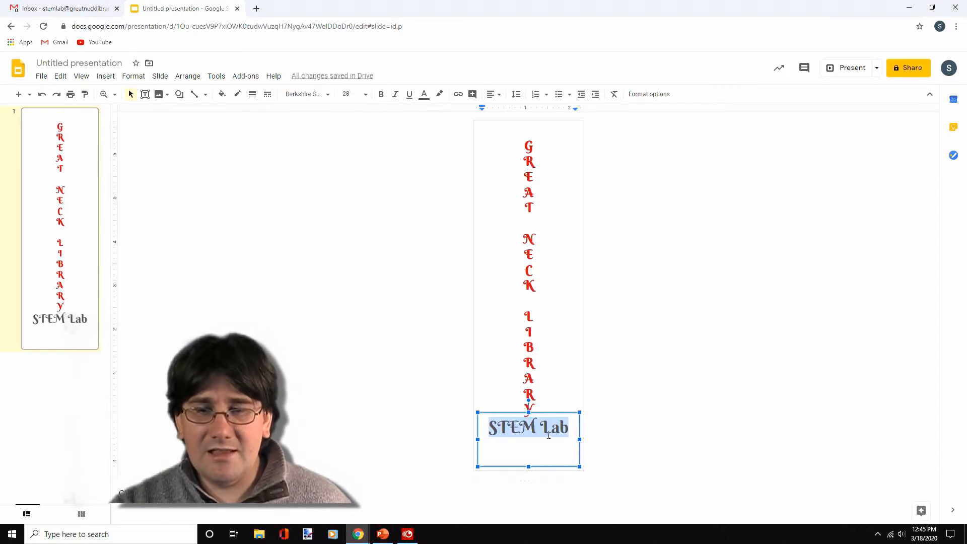
pyautogui.click(425, 101)
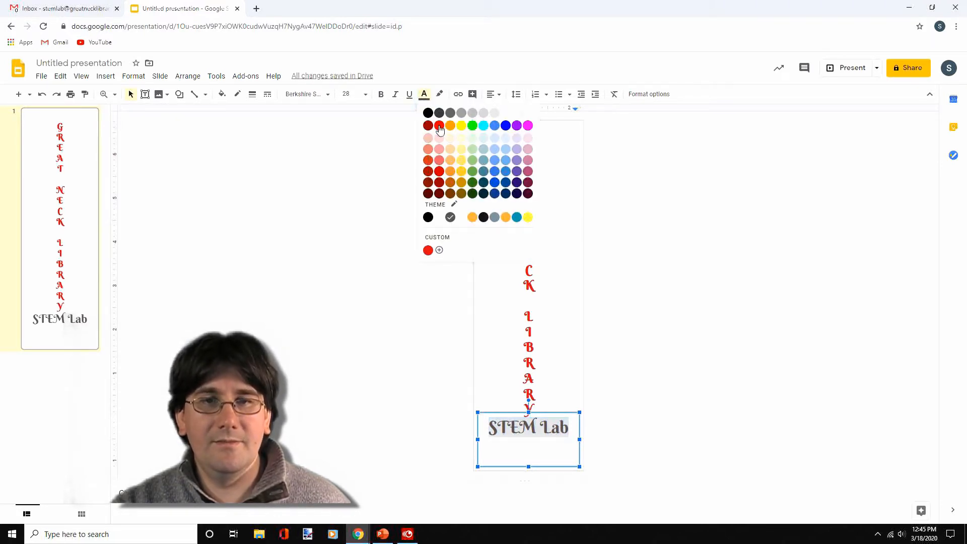
pyautogui.click(427, 251)
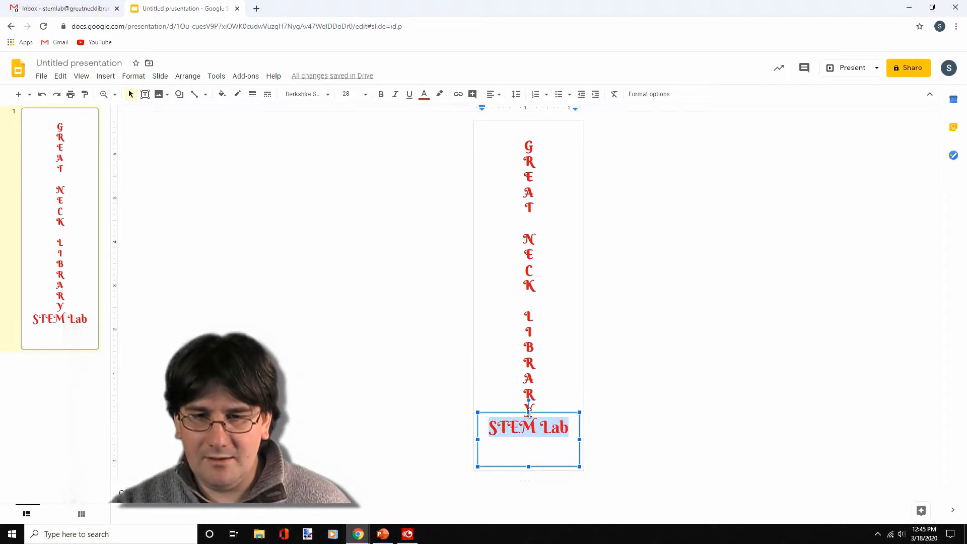
# Lower the upper edge of the STEM Lab text box so the subtitle sits clear of the title's last letter
pyautogui.click(528, 427)
pyautogui.moveTo(529, 413); pyautogui.dragTo(528, 427)
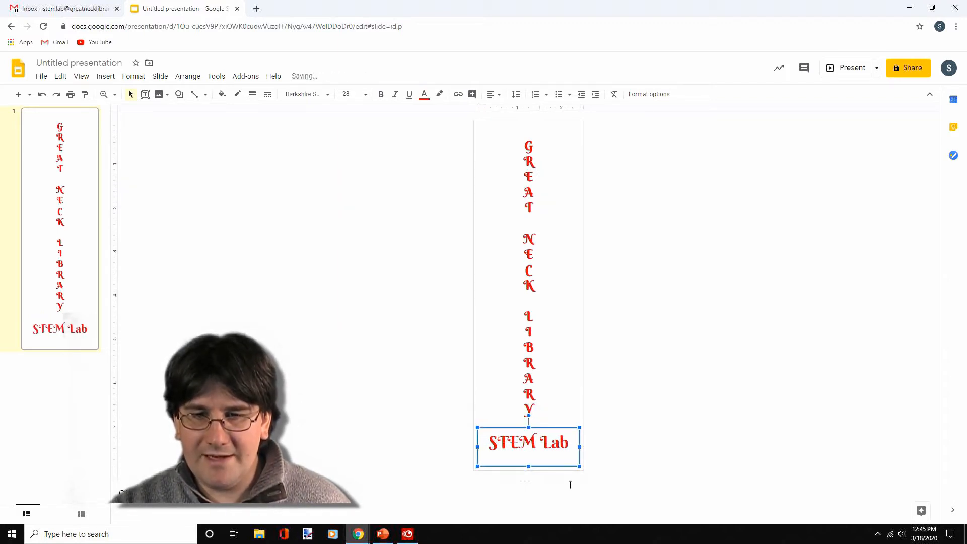
pyautogui.click(647, 418)
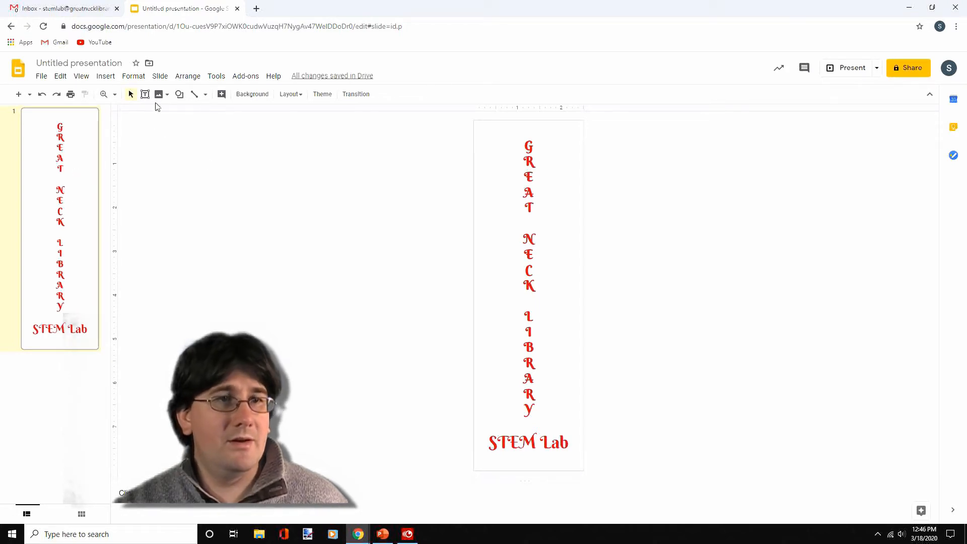
pyautogui.click(534, 215)
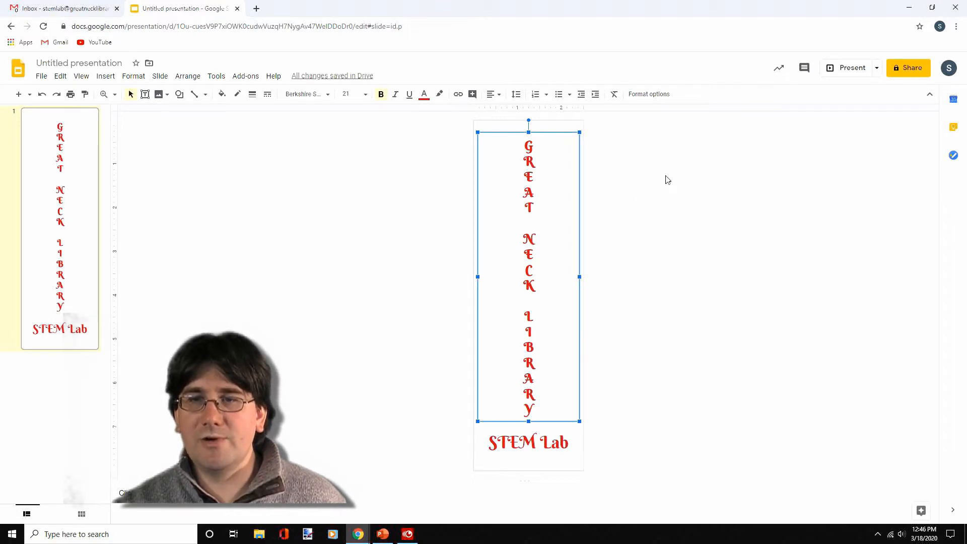
pyautogui.click(671, 196)
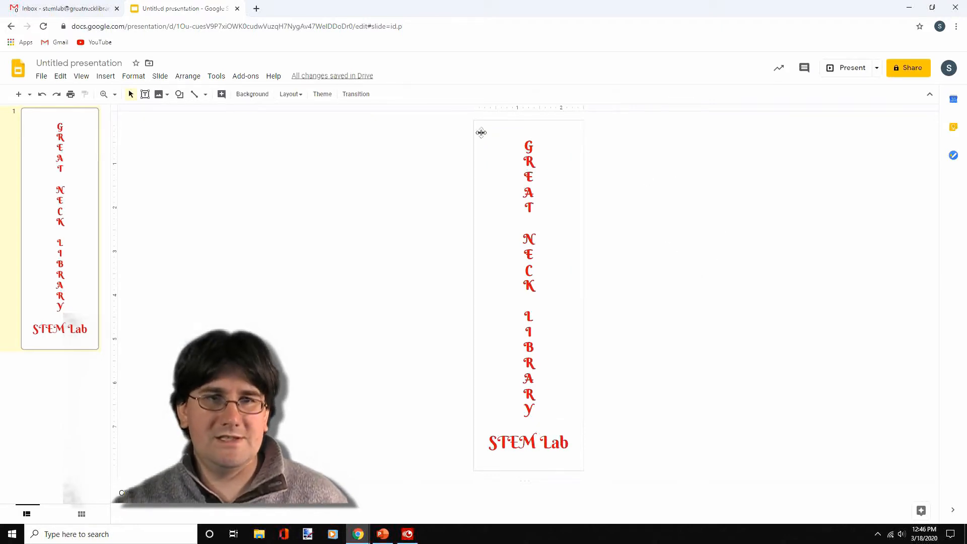
# Draw a rectangle covering both texts, with its edges just inside the slide's edges, as a frame for the bookmark
pyautogui.click(178, 95)
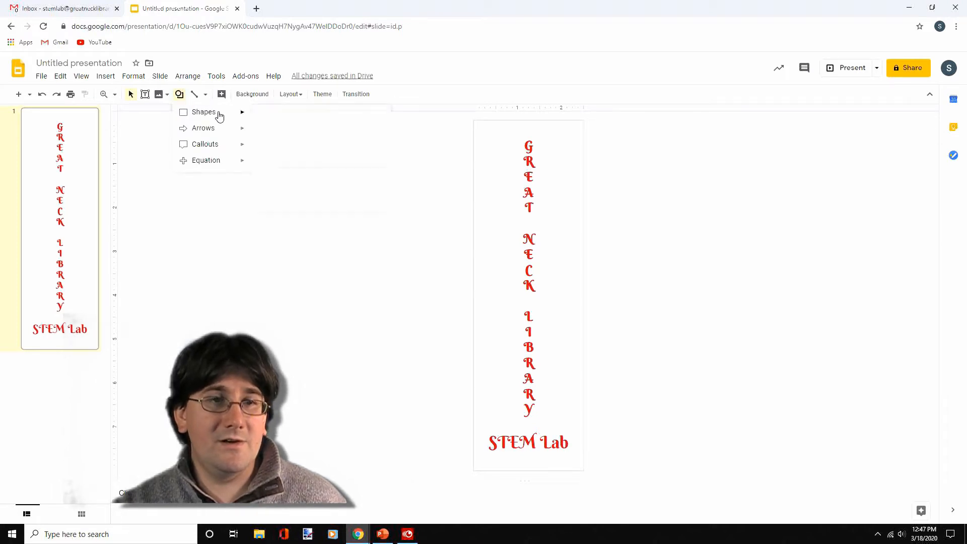
pyautogui.moveTo(217, 113)
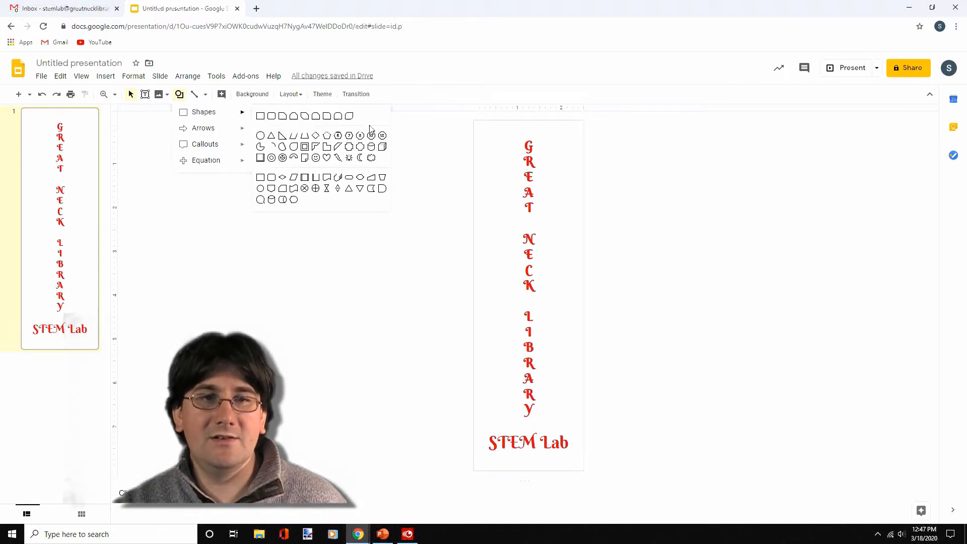
pyautogui.click(262, 117)
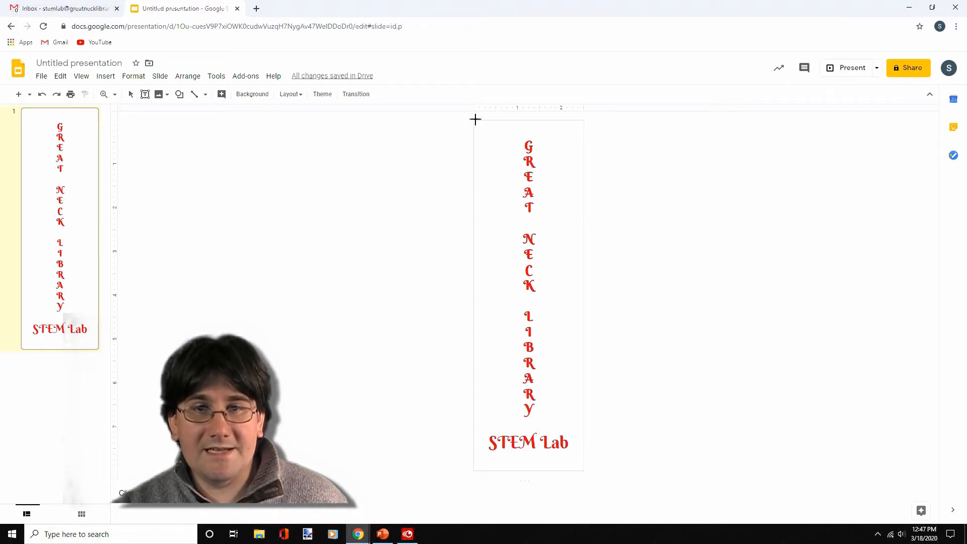
pyautogui.moveTo(476, 122)
pyautogui.mouseDown()
pyautogui.moveTo(477, 467)
pyautogui.moveTo(579, 465)
pyautogui.mouseUp()
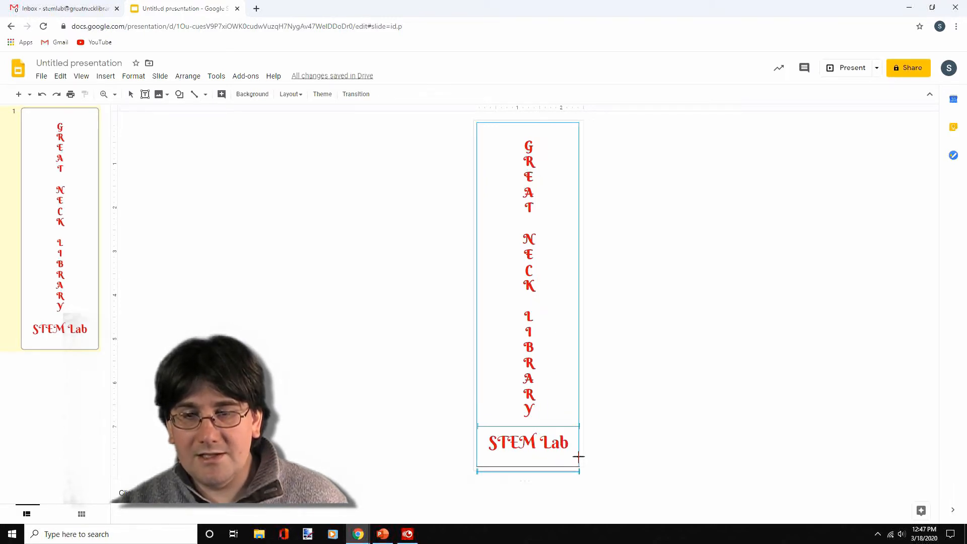
pyautogui.press('Delete')
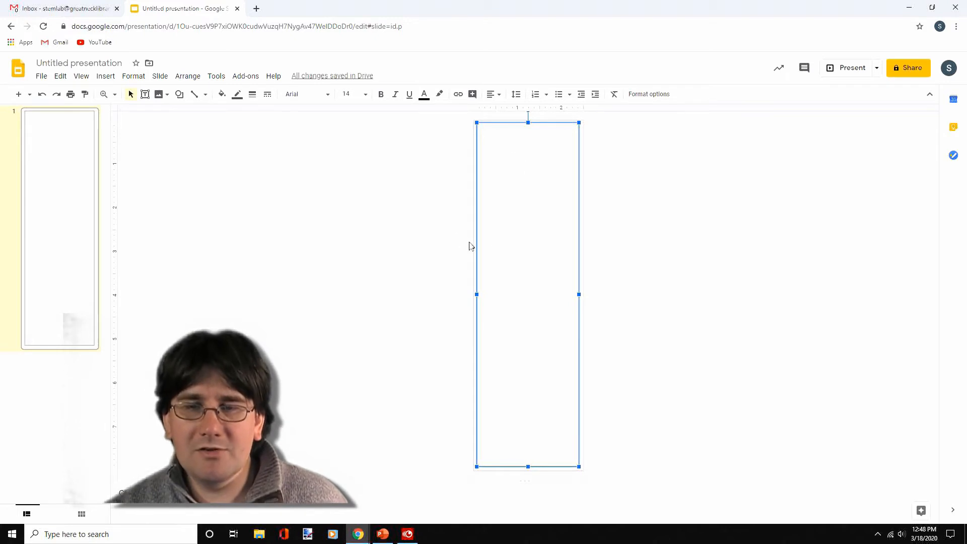
# Send the rectangle to the back, behind the title and subtitle
pyautogui.rightClick(564, 259)
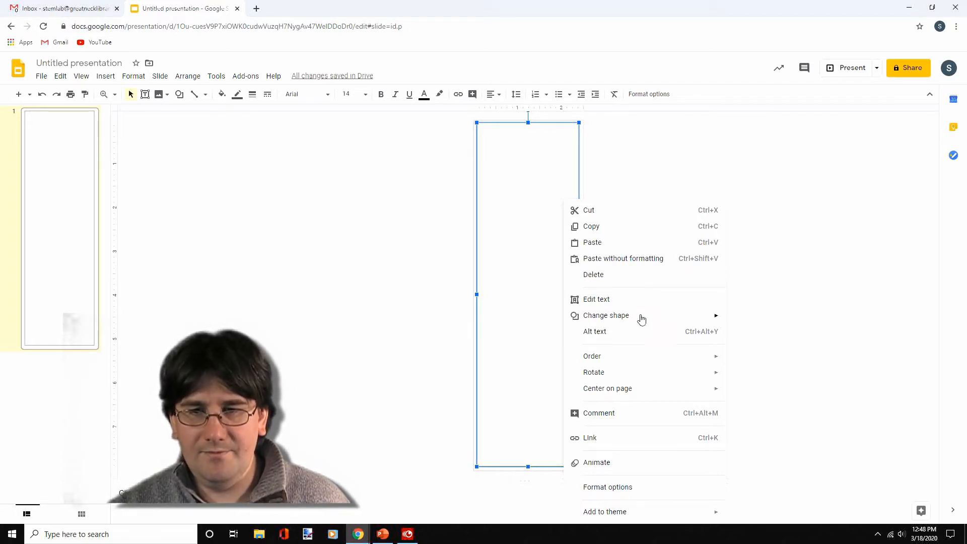
pyautogui.moveTo(652, 361)
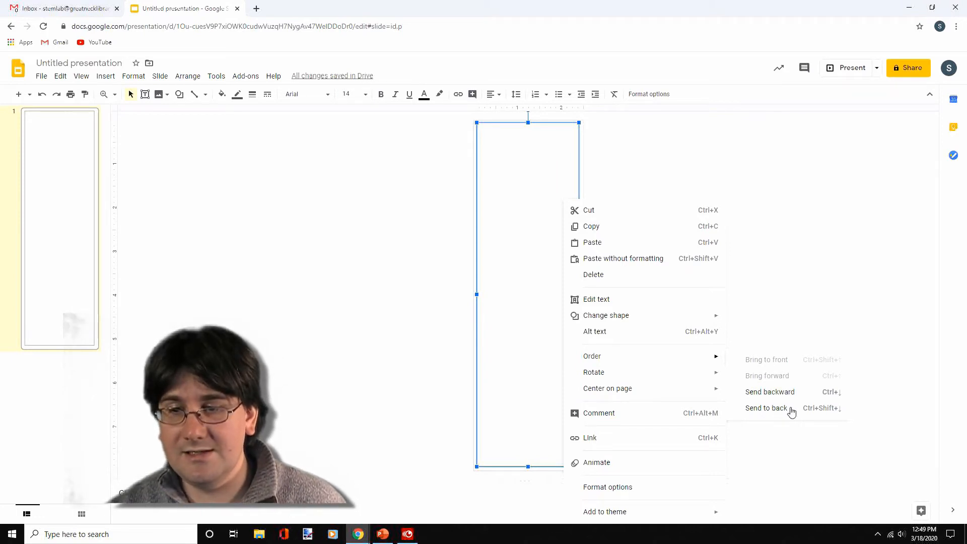
pyautogui.click(792, 412)
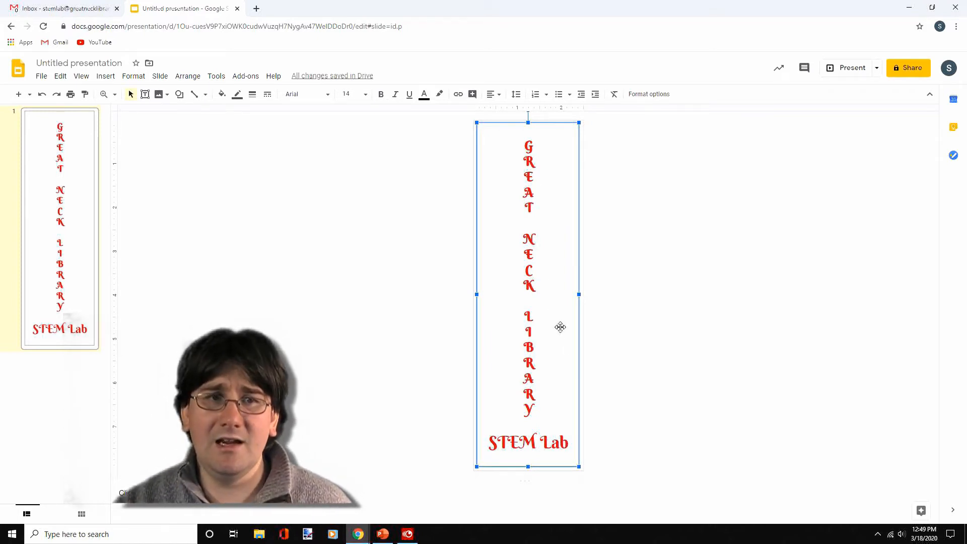
# Make the rectangle's fill transparent and its border blue, and deselect it
pyautogui.click(221, 95)
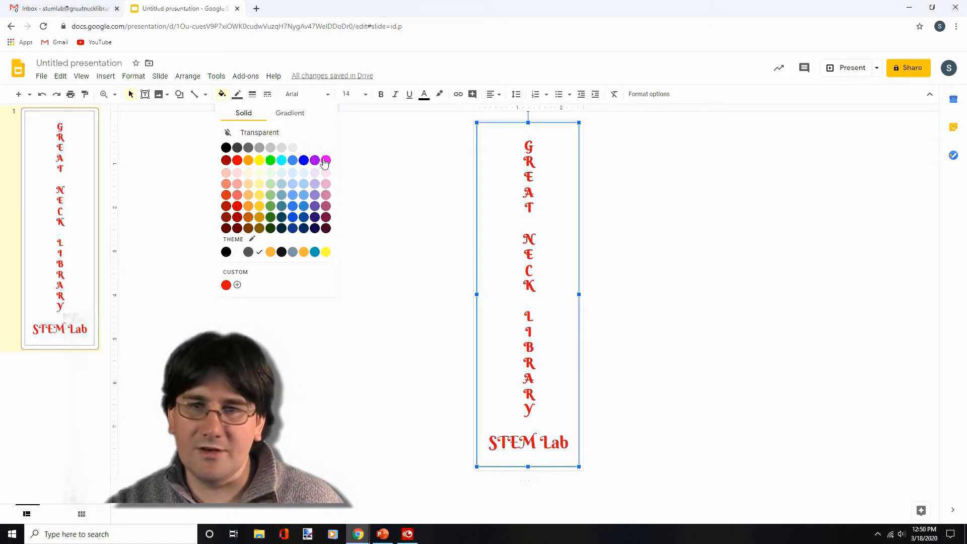
pyautogui.click(253, 134)
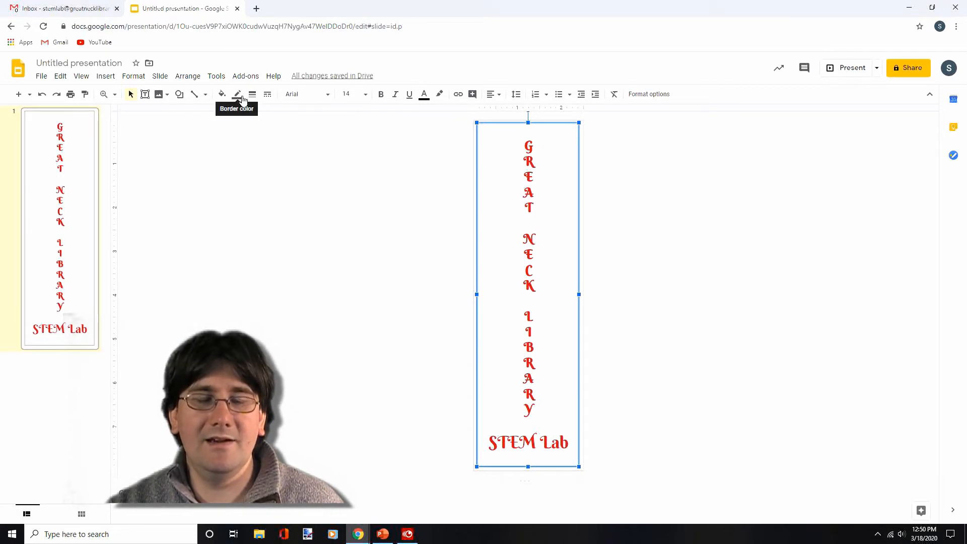
pyautogui.click(237, 95)
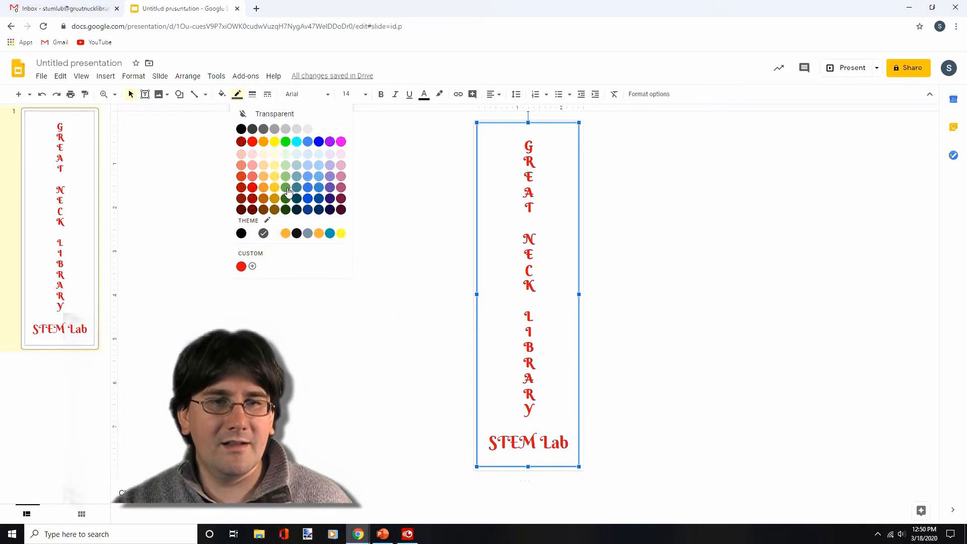
pyautogui.click(319, 142)
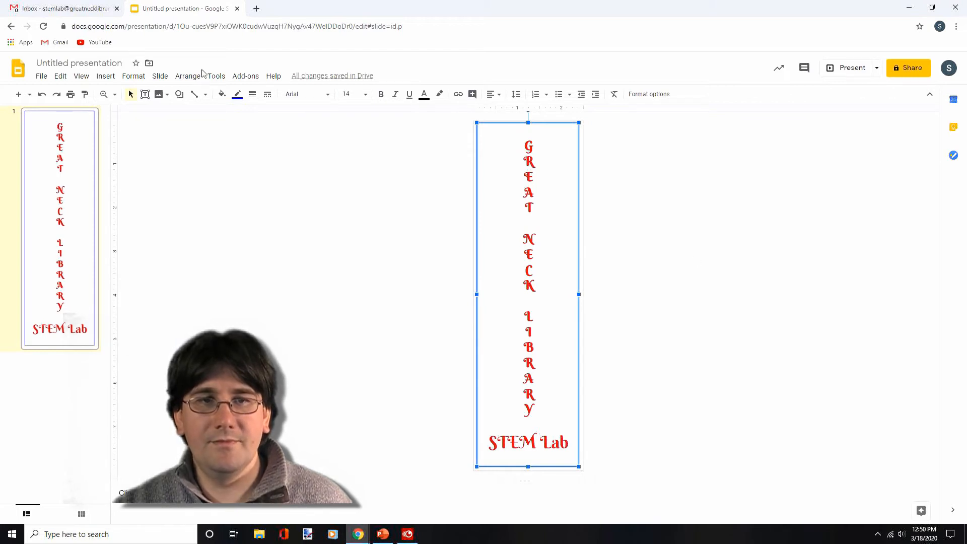
pyautogui.click(733, 273)
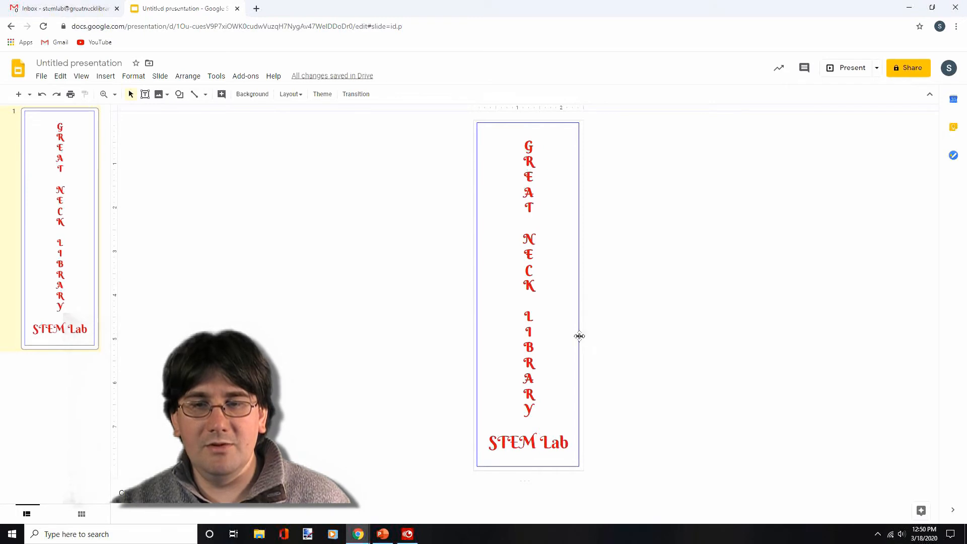
# Select the blue frame rectangle behind the overlapping text boxes, picking it at its upper-left corner, and deselect it
pyautogui.click(577, 197)
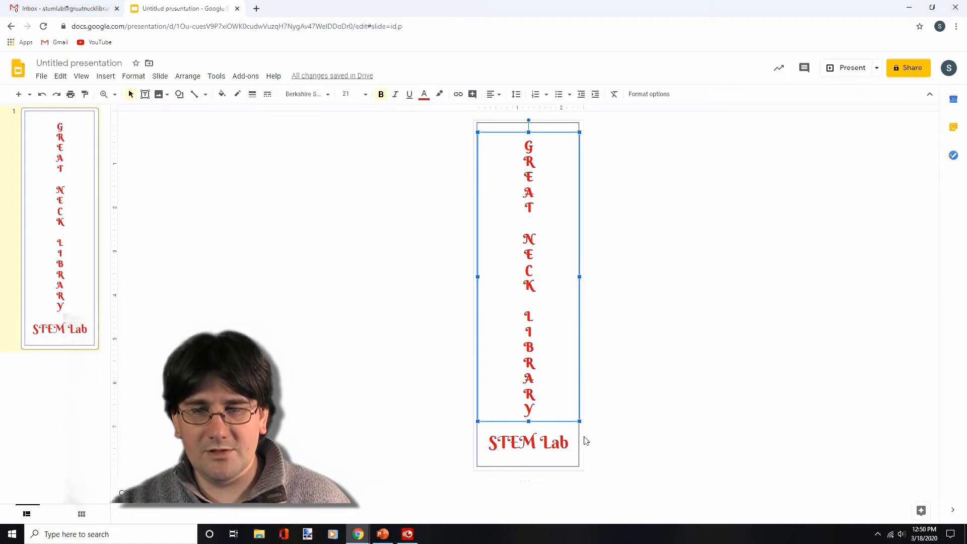
pyautogui.click(667, 404)
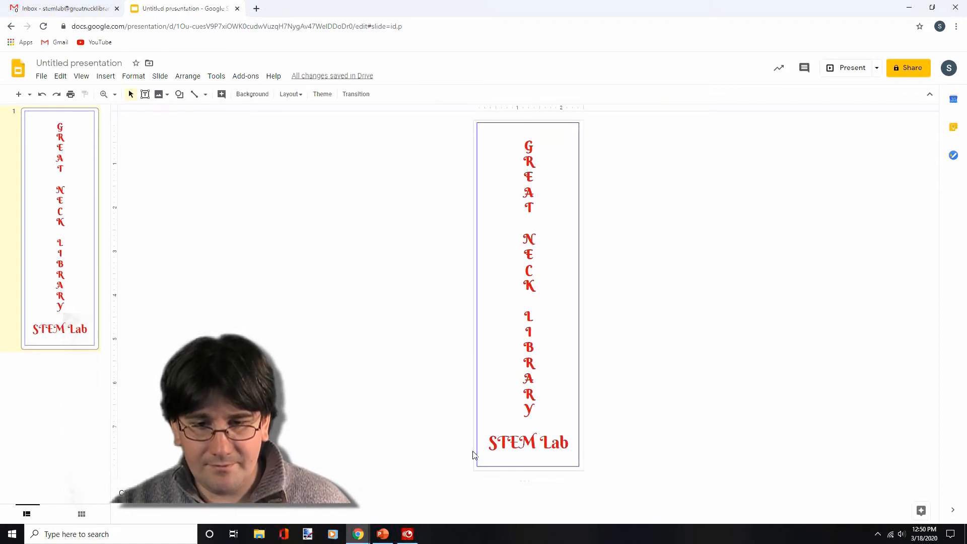
pyautogui.click(477, 432)
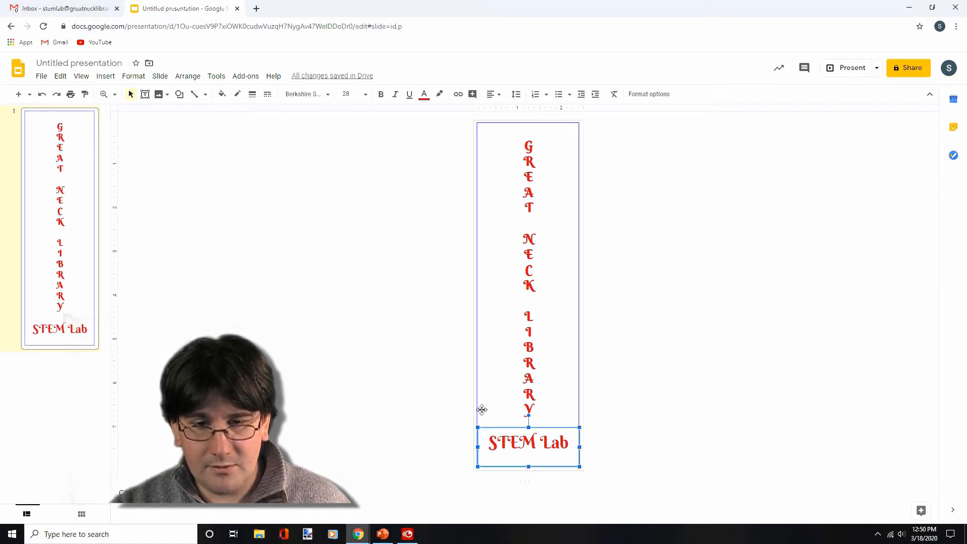
pyautogui.click(477, 414)
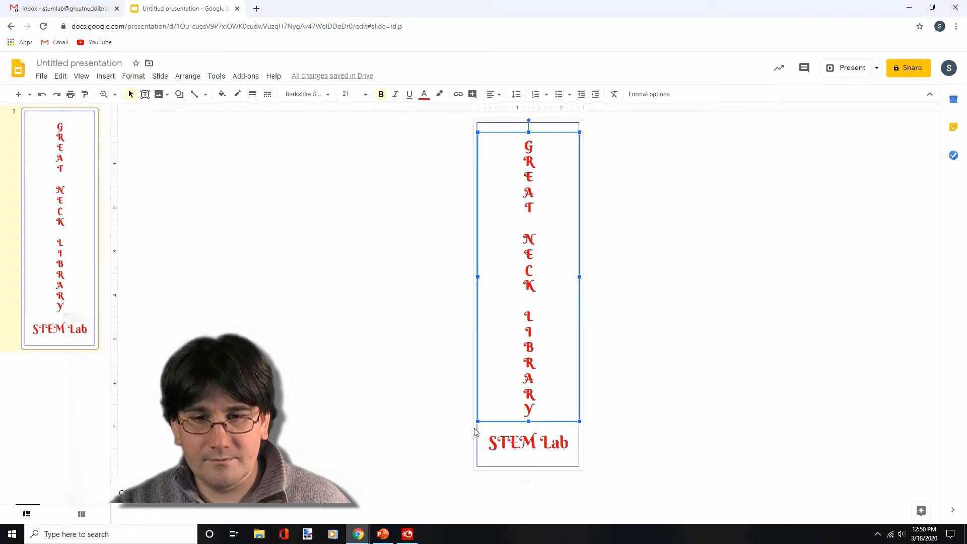
pyautogui.click(475, 433)
pyautogui.click(476, 434)
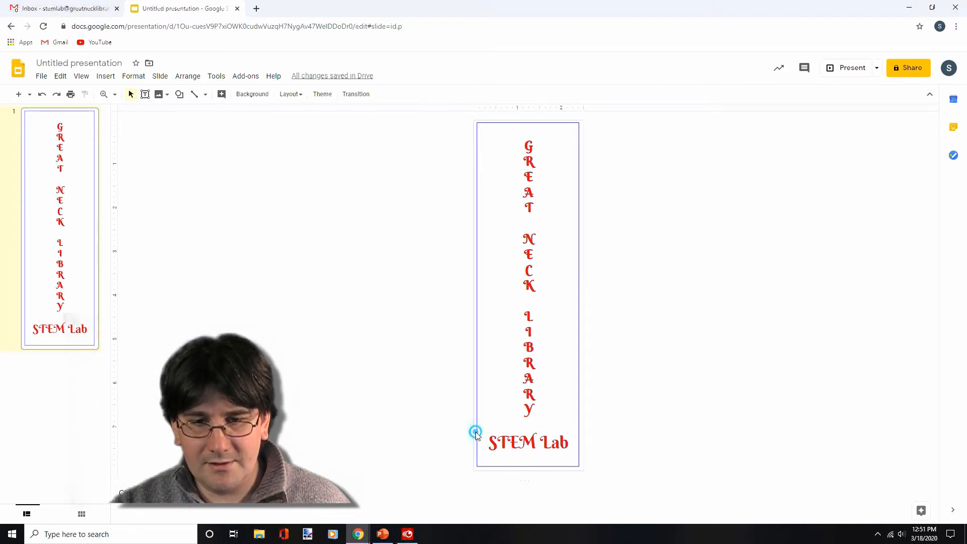
pyautogui.click(579, 417)
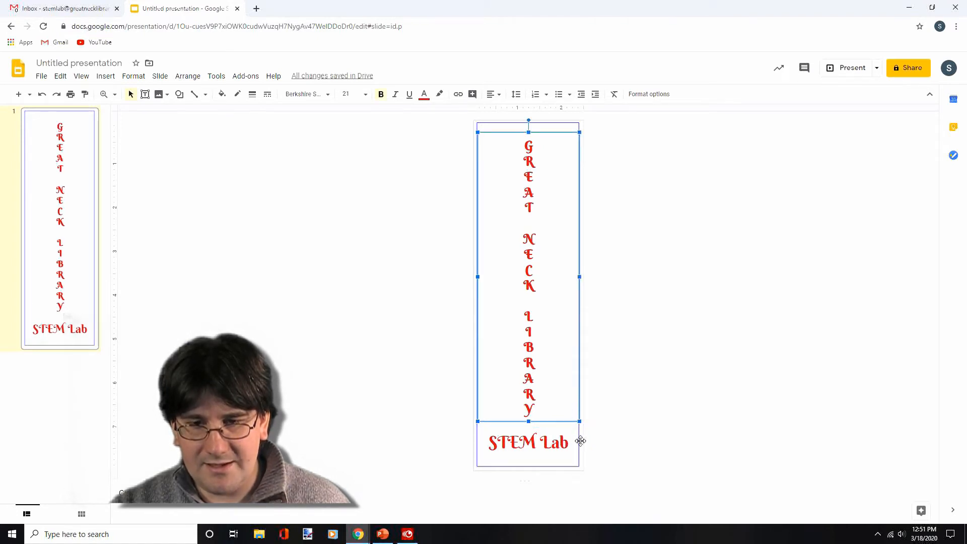
pyautogui.click(579, 440)
pyautogui.click(599, 395)
pyautogui.click(478, 124)
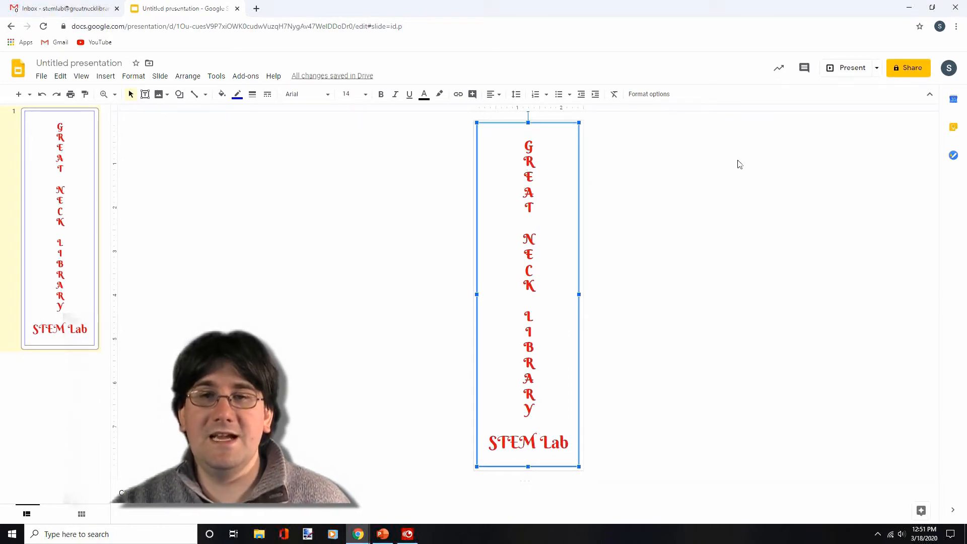
pyautogui.click(659, 216)
# Cut the GREAT NECK LIBRARY text box from the slide, paste it back in the same place, and deselect it
pyautogui.click(526, 234)
pyautogui.rightClick(529, 253)
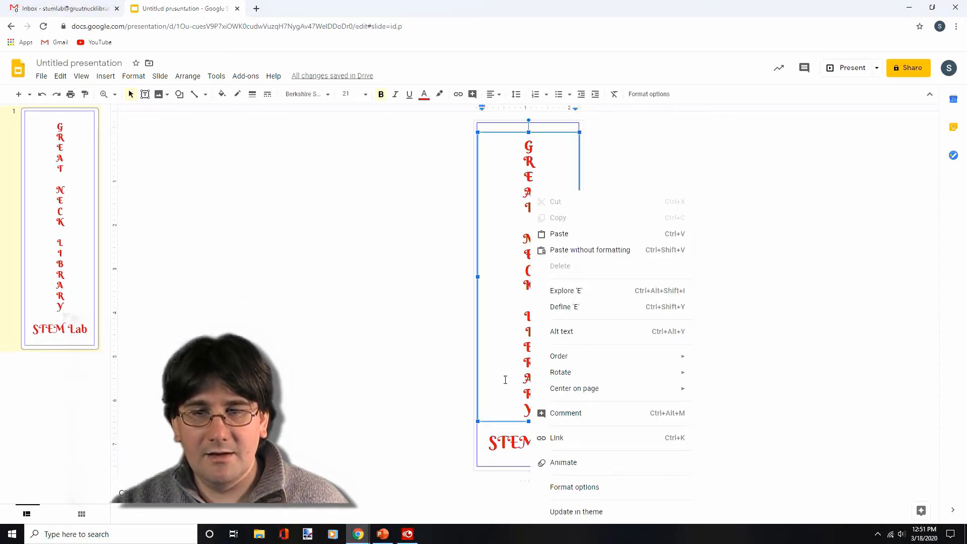
pyautogui.click(488, 422)
pyautogui.rightClick(487, 425)
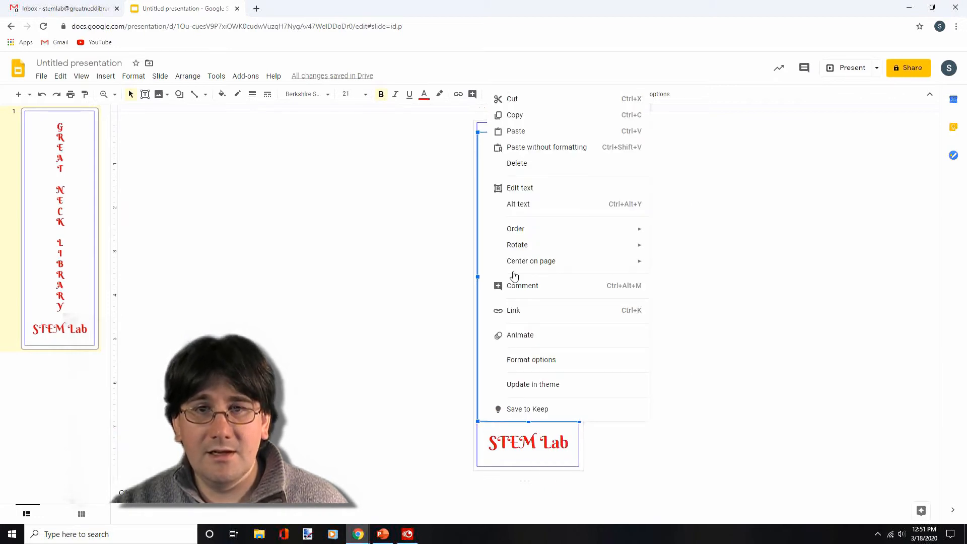
pyautogui.click(532, 105)
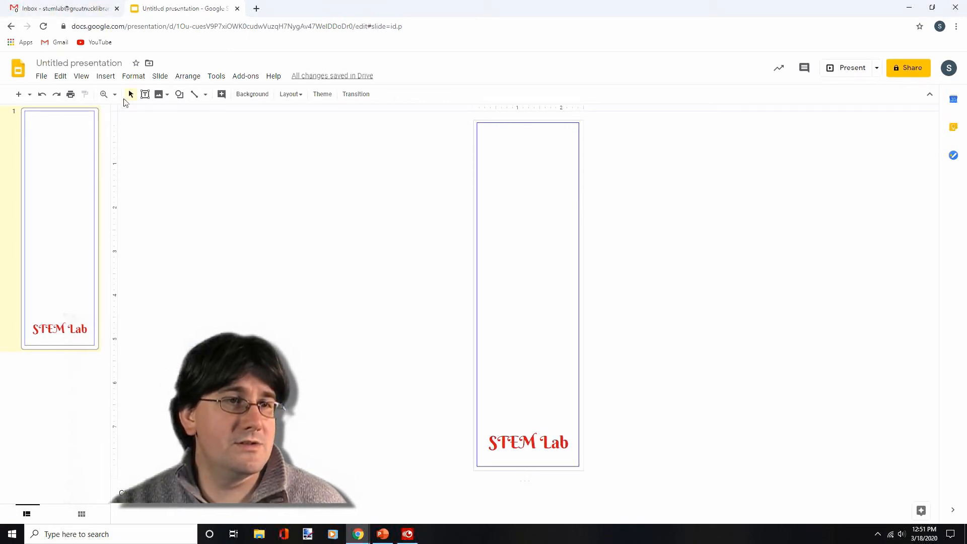
pyautogui.click(60, 76)
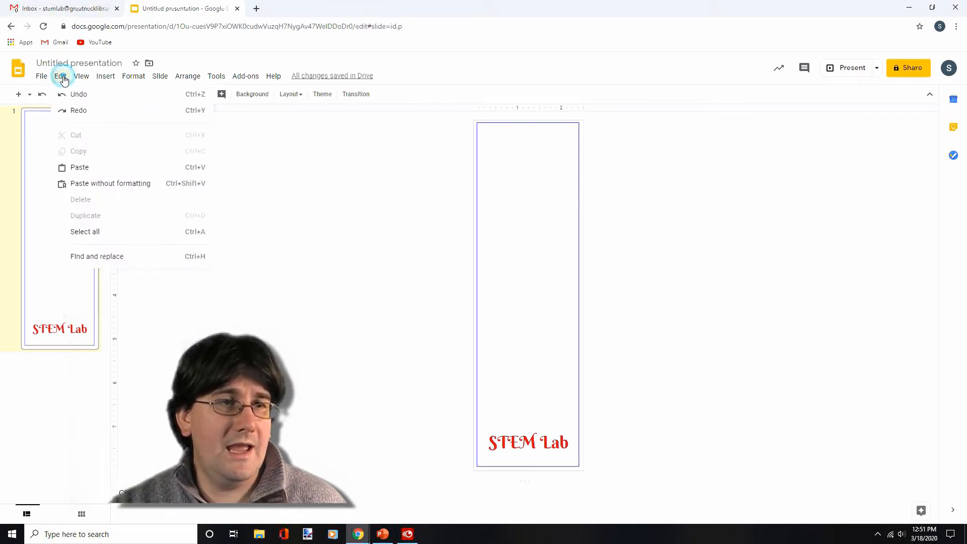
pyautogui.click(80, 167)
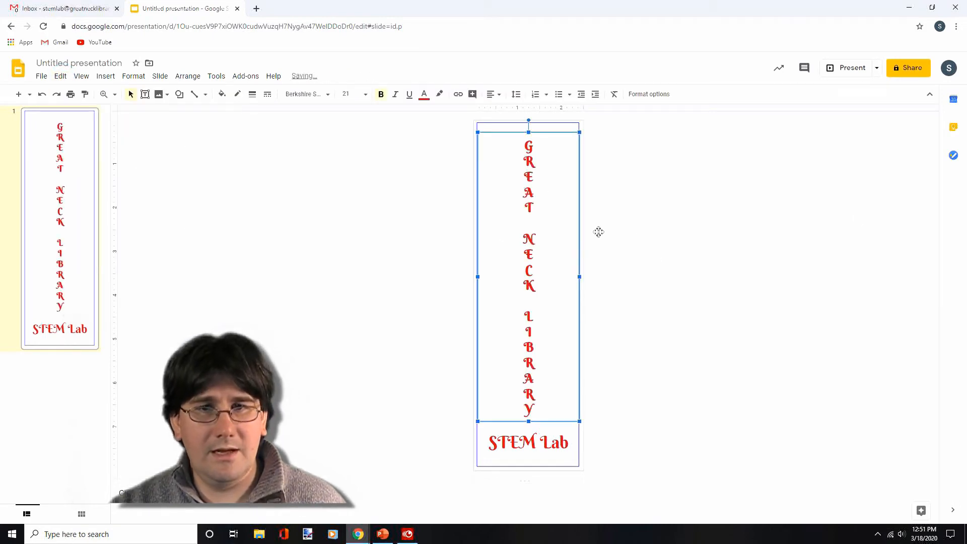
pyautogui.click(692, 250)
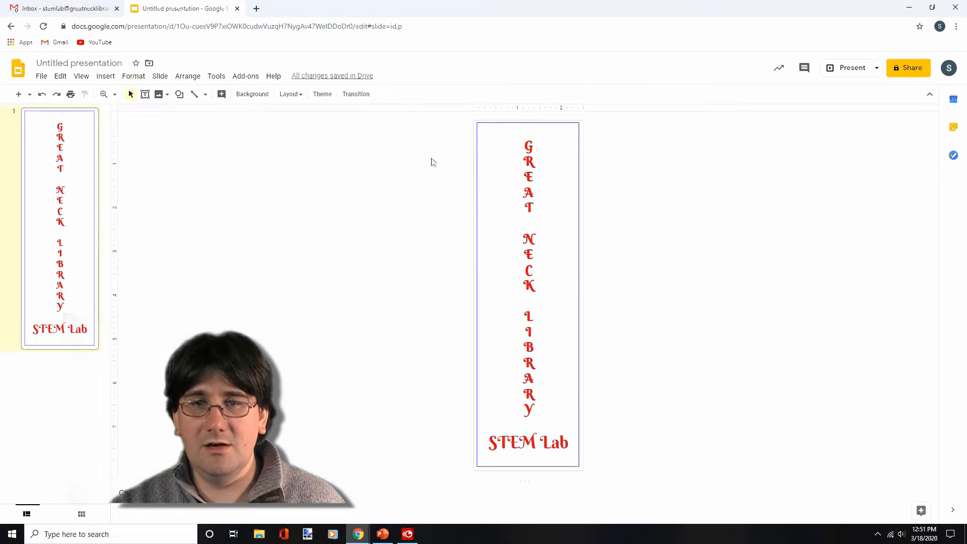
# Set the blue frame's border weight to 4px and its line style to evenly dashed, and deselect it
pyautogui.click(475, 124)
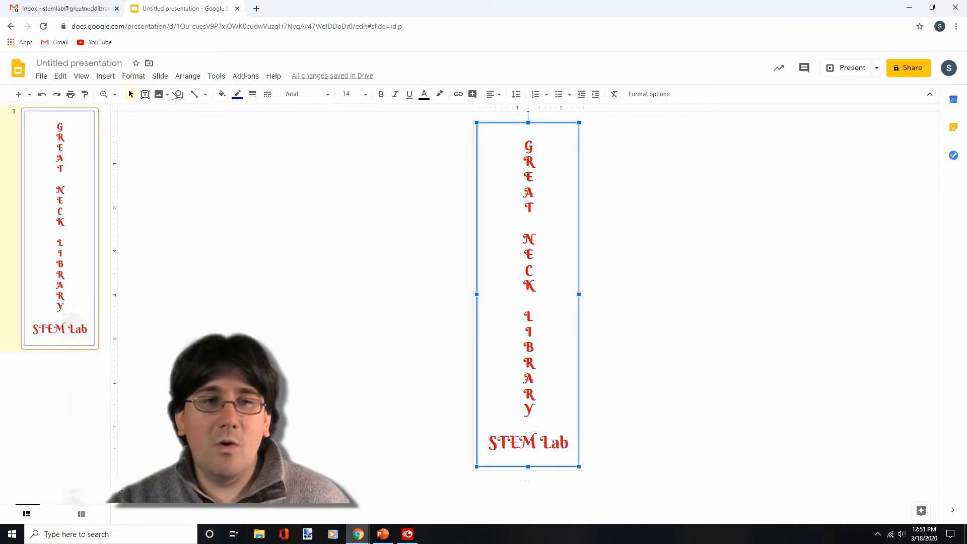
pyautogui.click(251, 96)
pyautogui.click(258, 165)
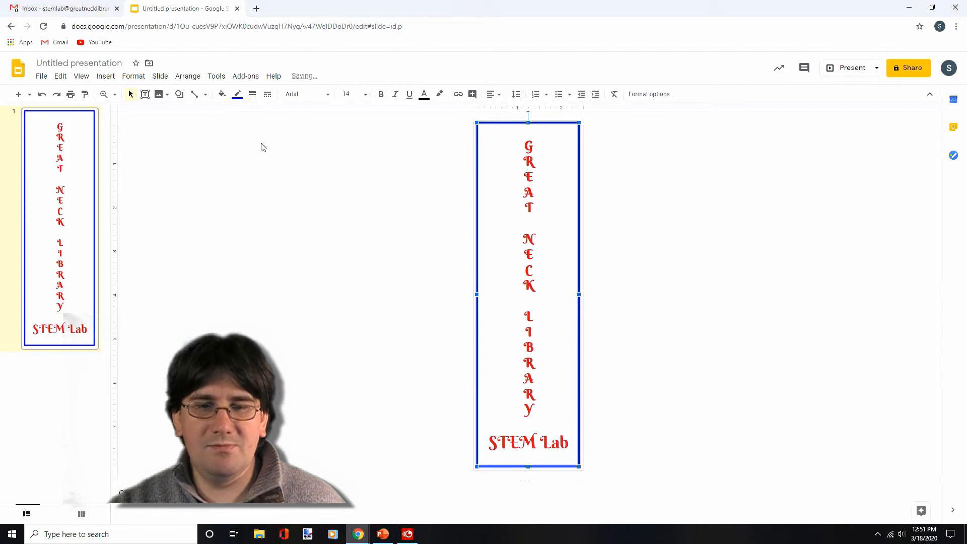
pyautogui.click(252, 94)
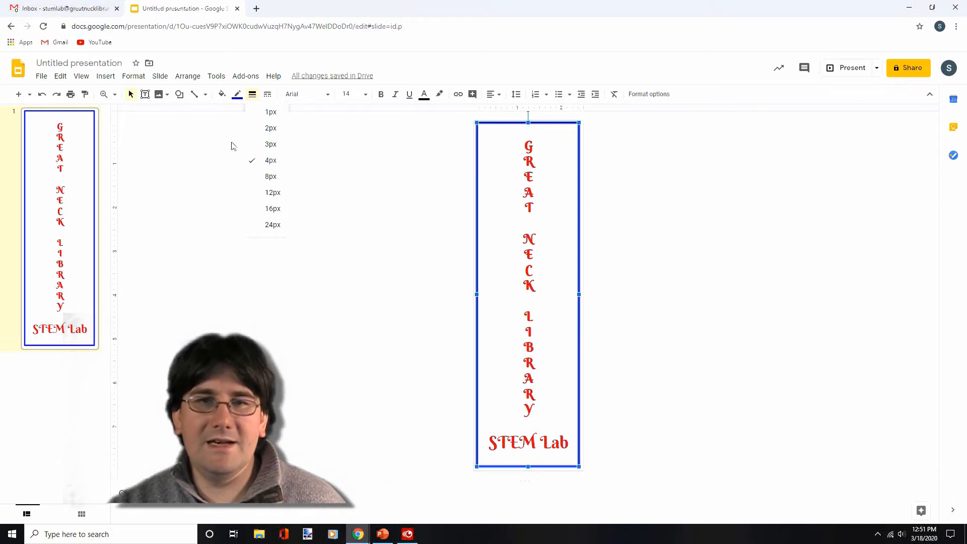
pyautogui.click(270, 96)
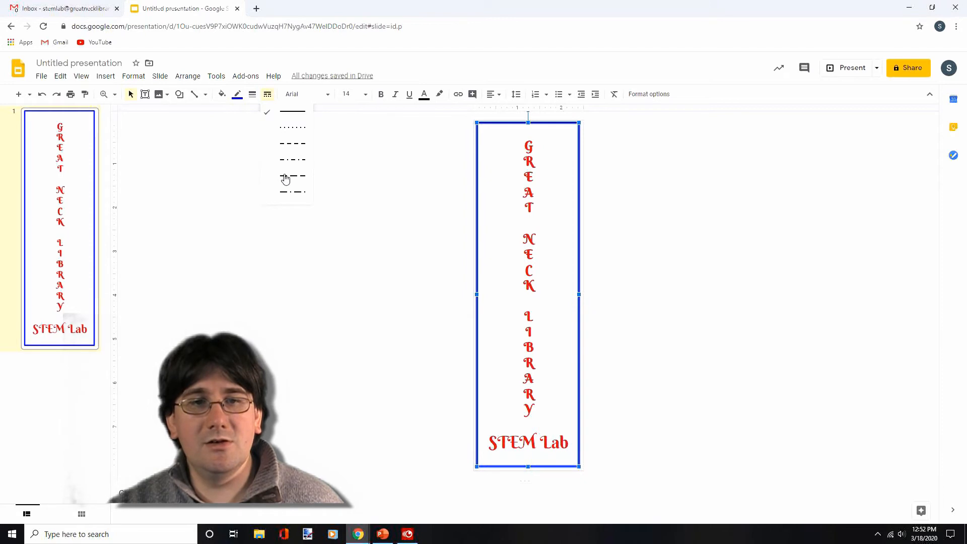
pyautogui.click(298, 146)
pyautogui.click(779, 216)
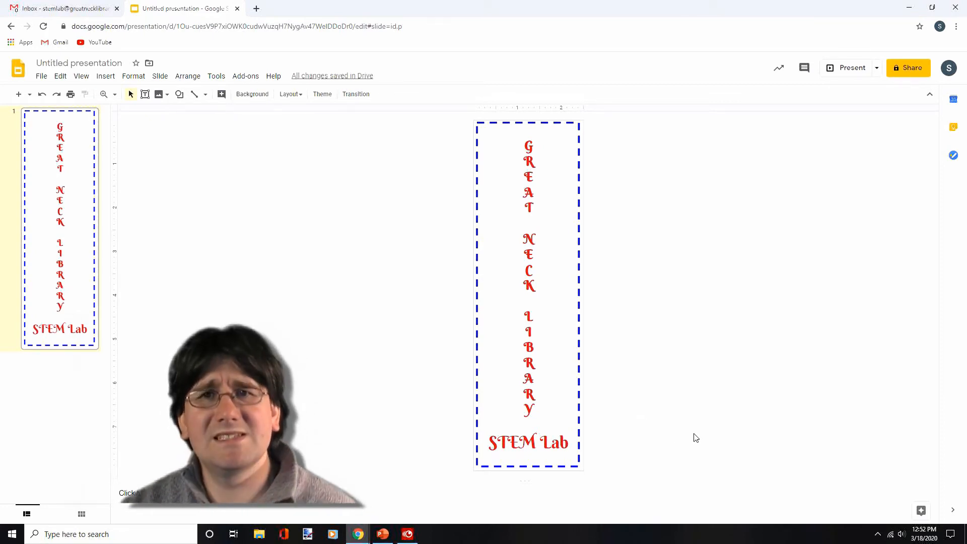
pyautogui.click(107, 76)
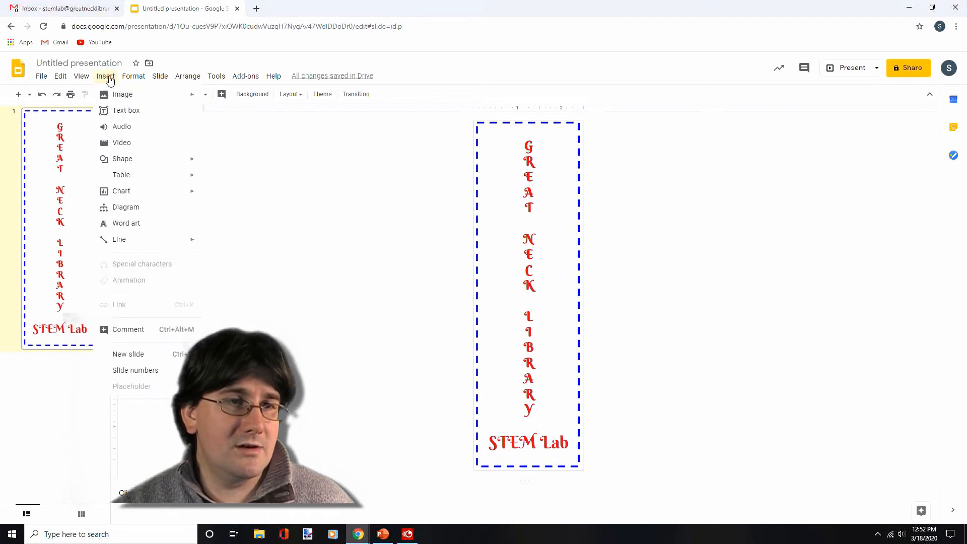
pyautogui.moveTo(124, 101)
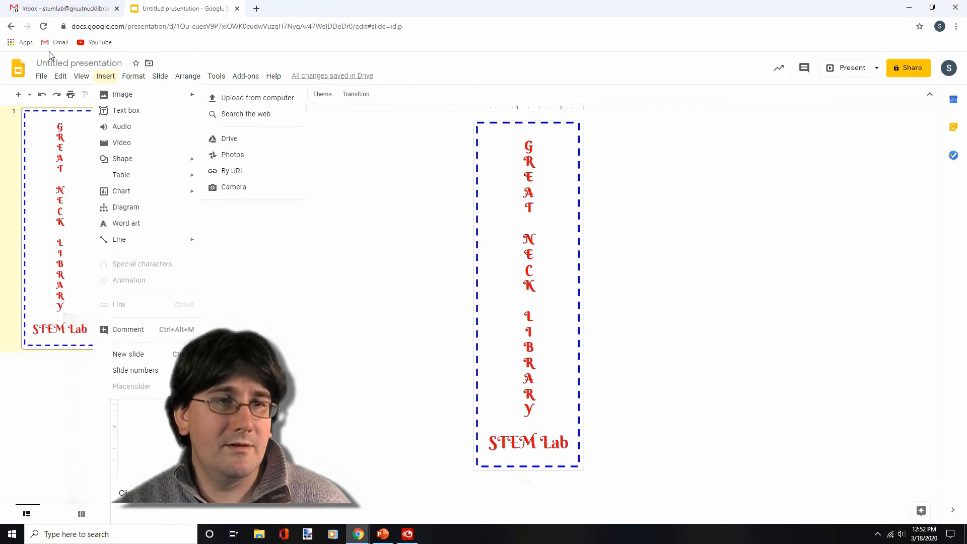
pyautogui.click(106, 78)
pyautogui.click(105, 77)
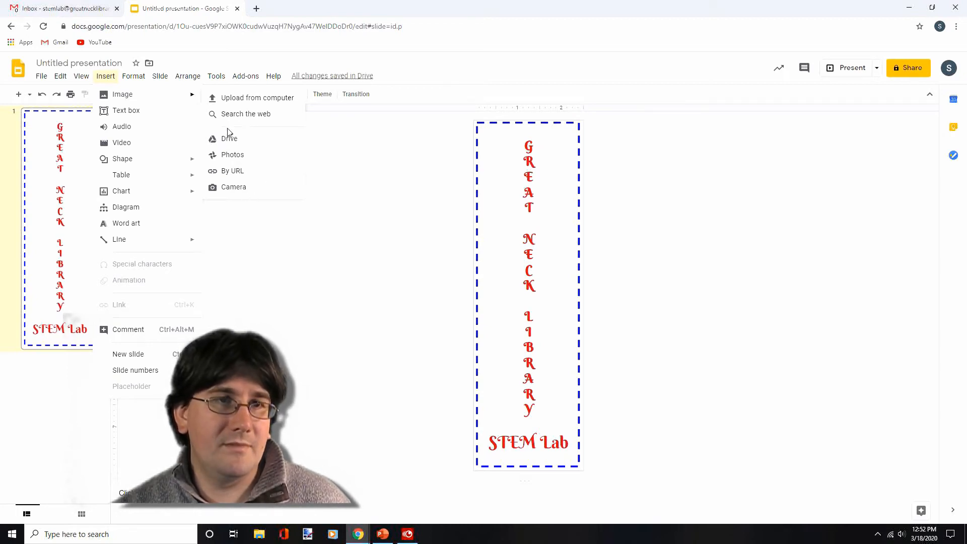
pyautogui.click(354, 168)
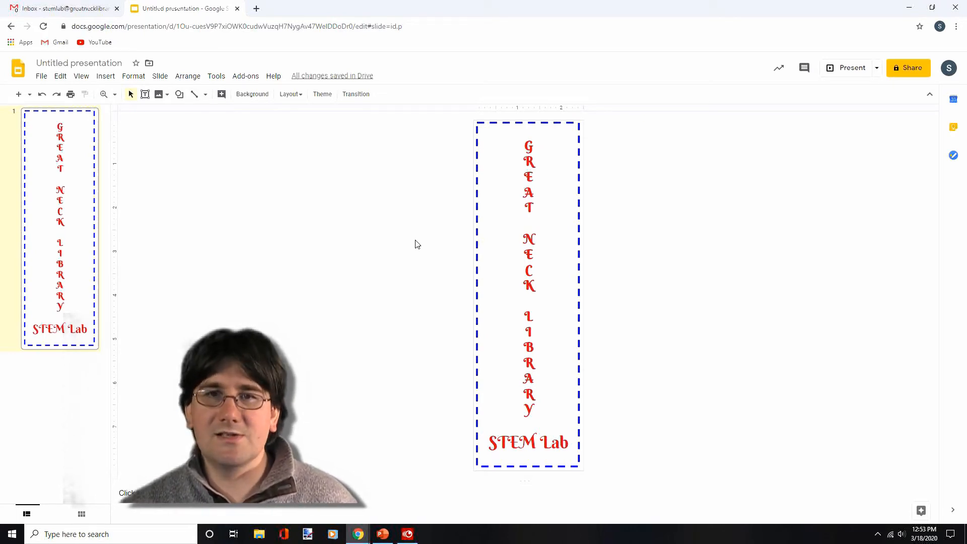
# Search Google for "dog" in a new browser tab and show the image results
pyautogui.click(258, 9)
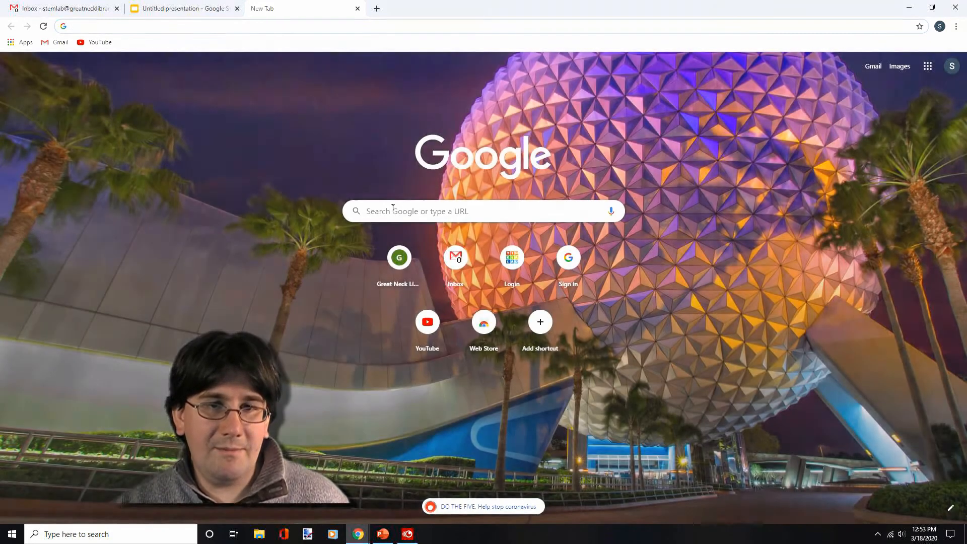
pyautogui.click(391, 210)
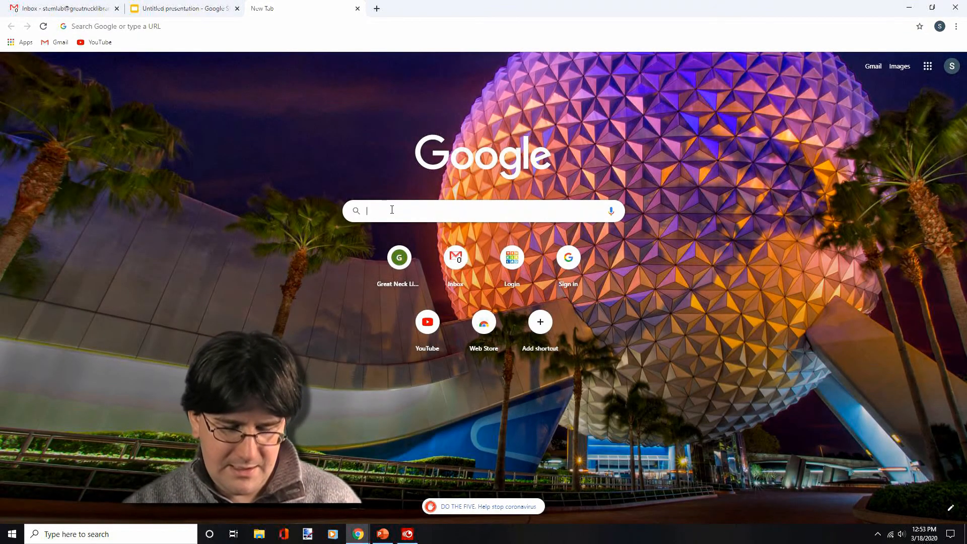
pyautogui.write('dog')
pyautogui.press('Return')
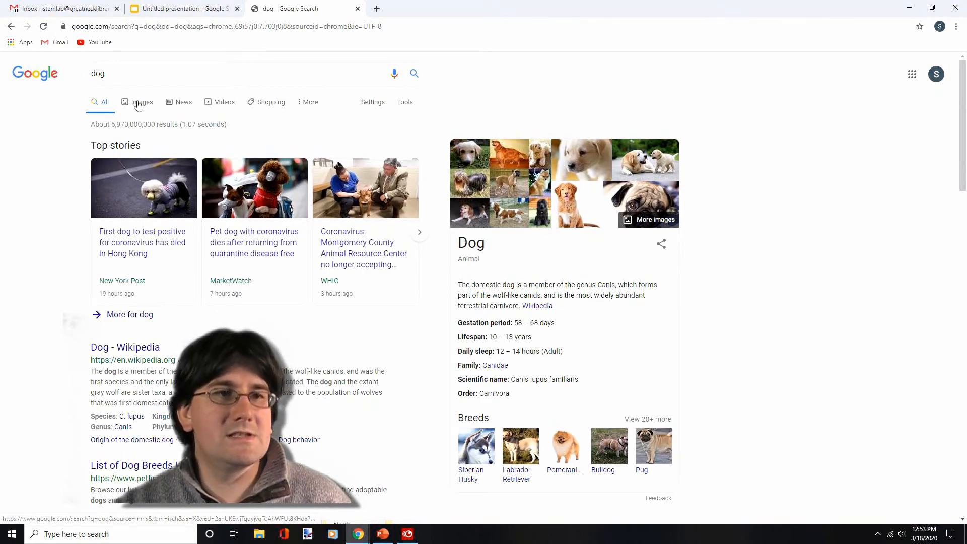
pyautogui.click(143, 106)
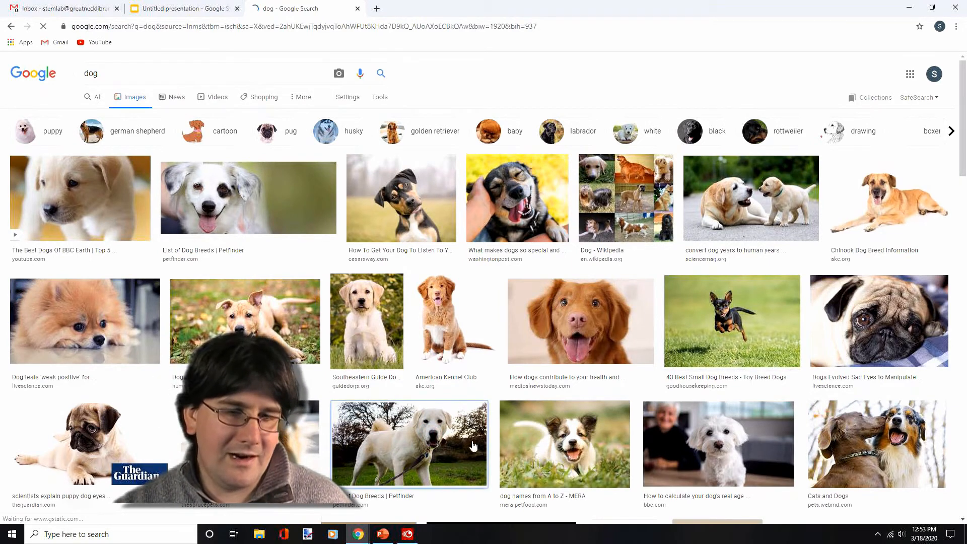
# Open the Petfinder picture of the white dog standing on grass and copy the image
pyautogui.click(386, 434)
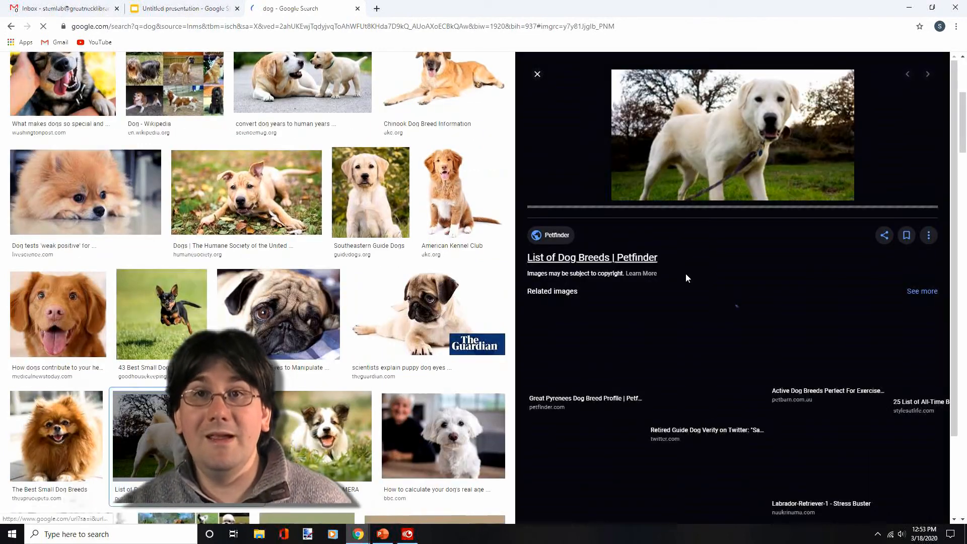
pyautogui.rightClick(702, 154)
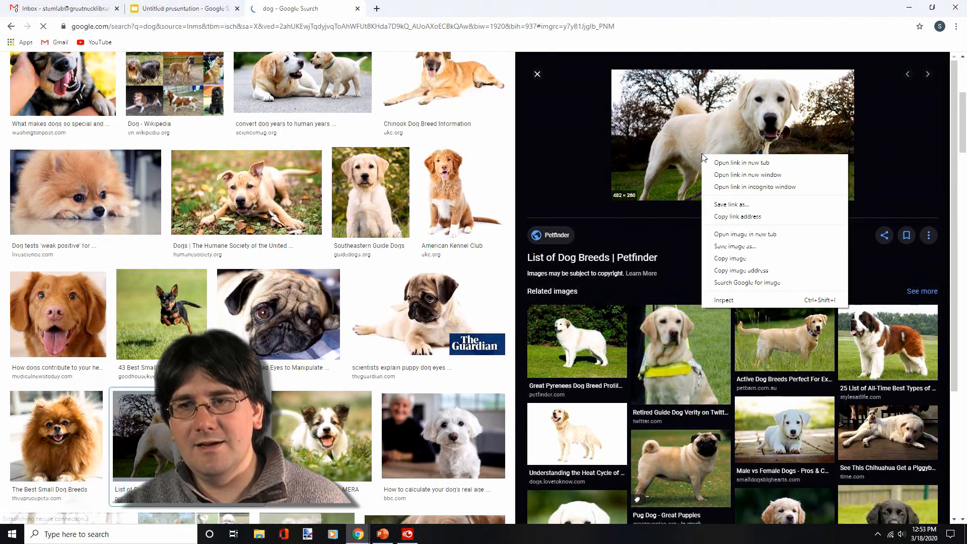
pyautogui.press('Escape')
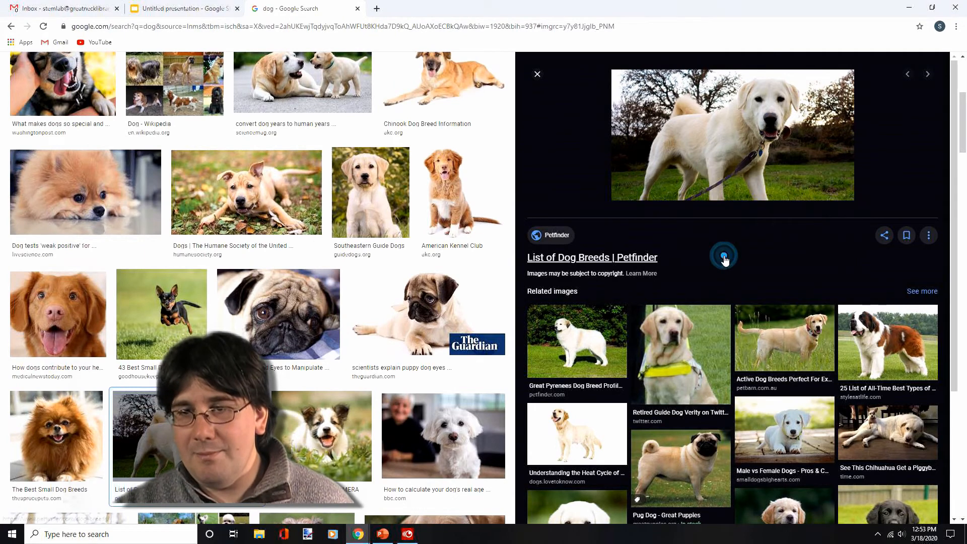
pyautogui.rightClick(724, 174)
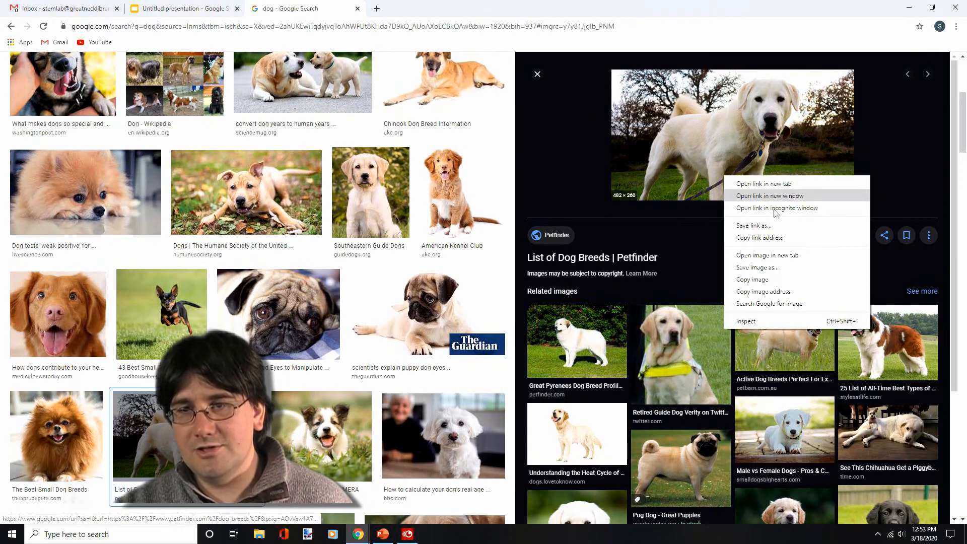
pyautogui.click(789, 285)
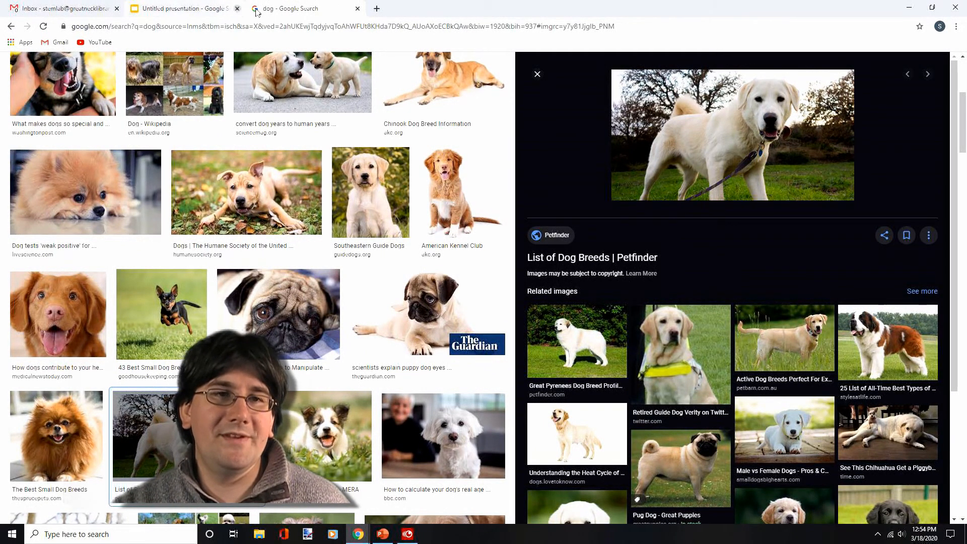
# Switch back to the Google Slides presentation, paste the copied dog image onto the bookmark, and delete it
pyautogui.click(180, 10)
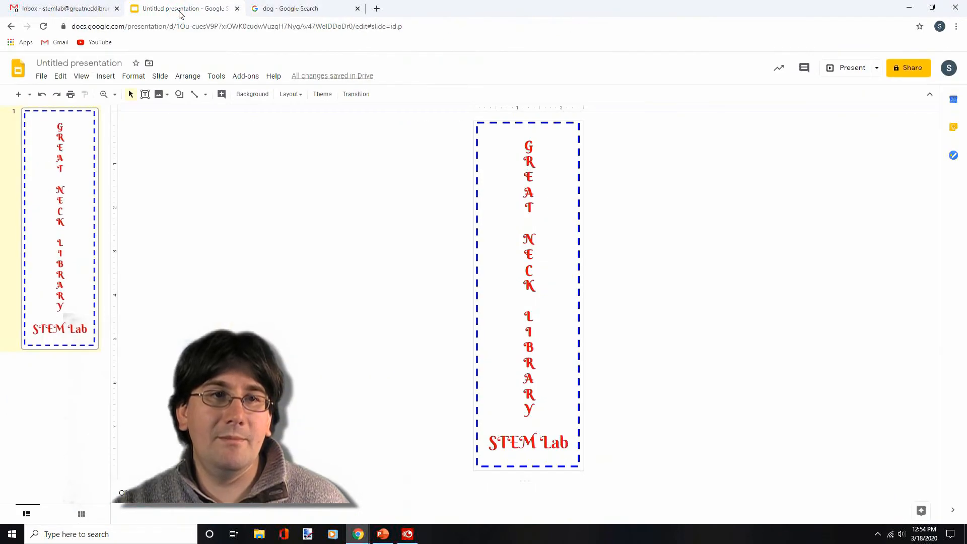
pyautogui.rightClick(557, 273)
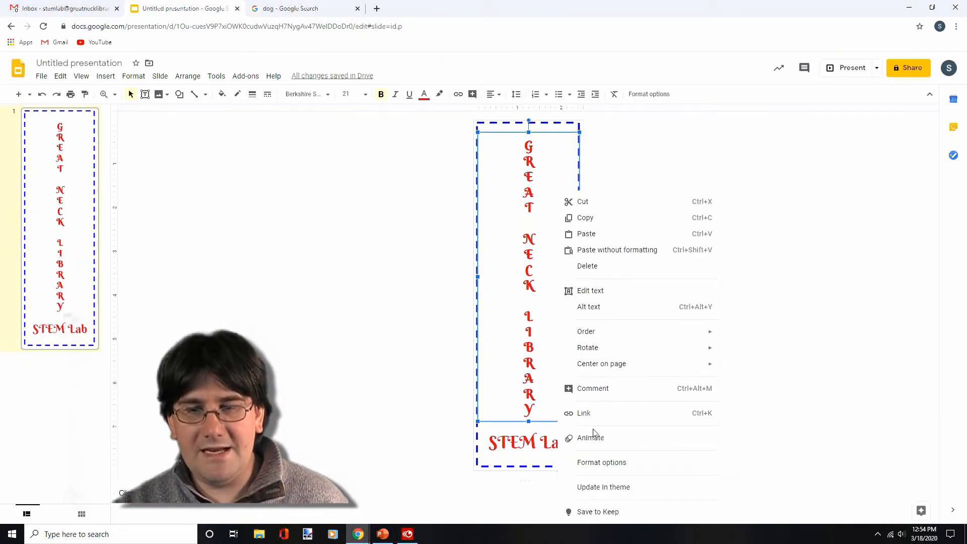
pyautogui.click(586, 234)
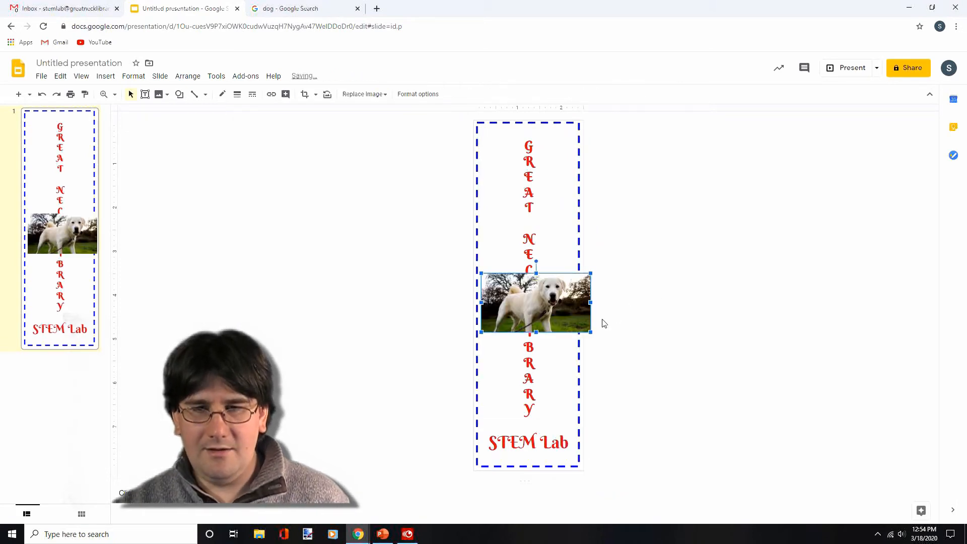
pyautogui.press('Delete')
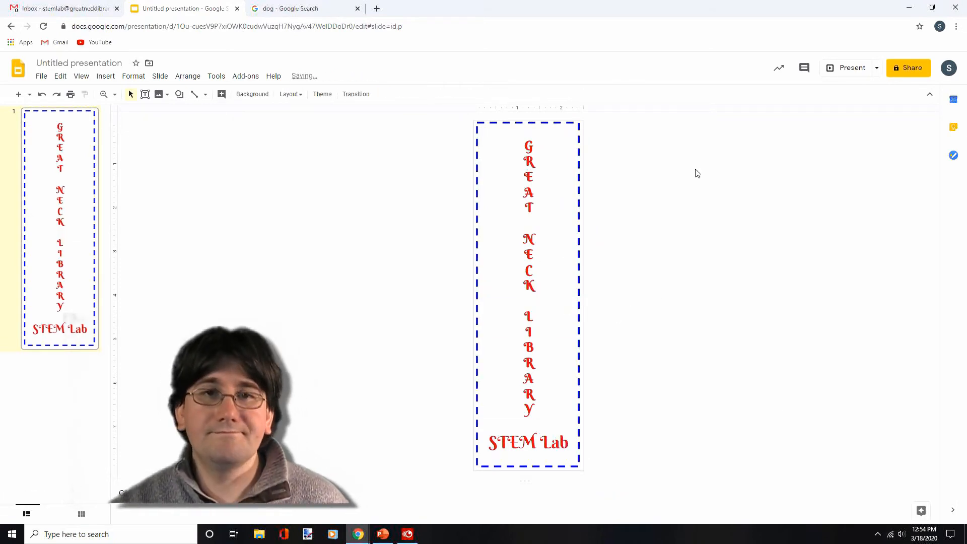
# Switch back to the dog image search tab and search Google for "copyright free images"
pyautogui.click(284, 6)
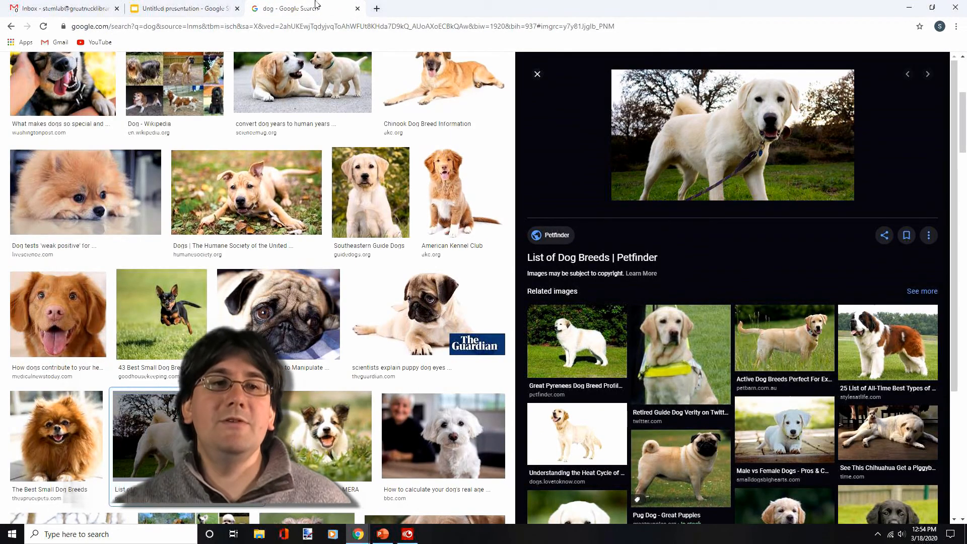
pyautogui.click(225, 26)
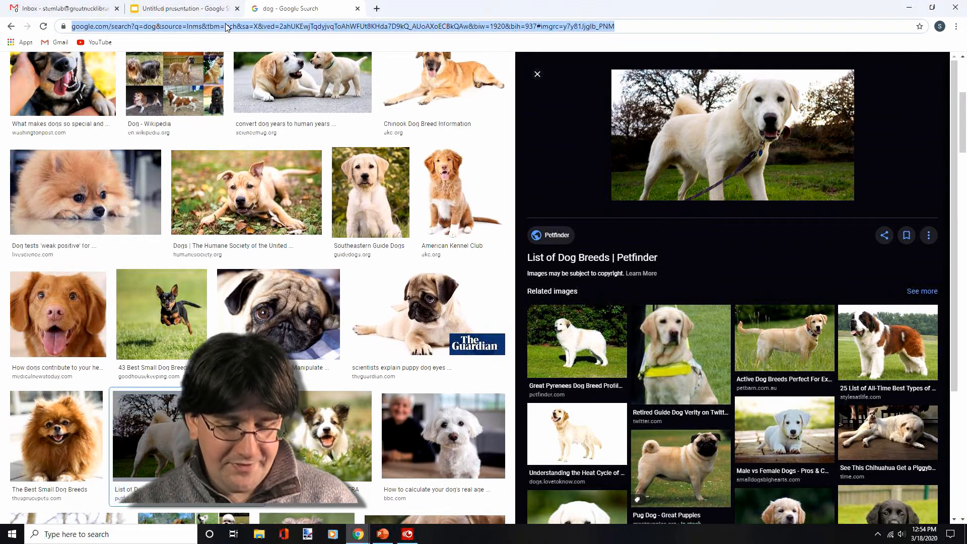
pyautogui.write('cop')
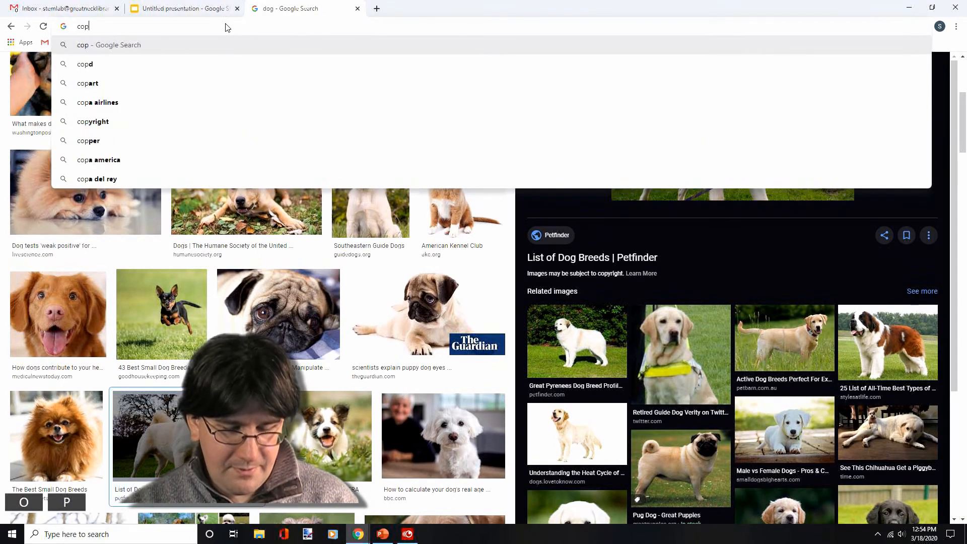
pyautogui.press('BackSpace')
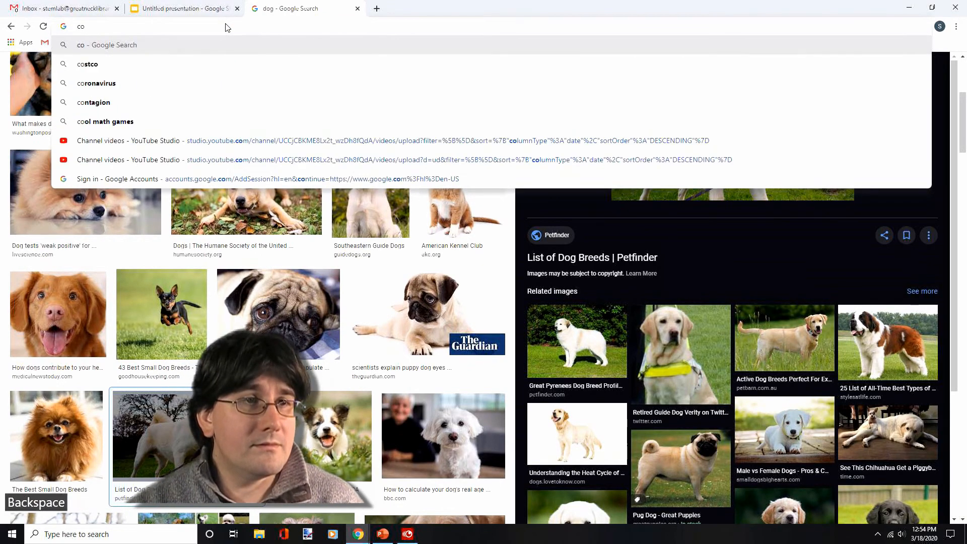
pyautogui.write('py right')
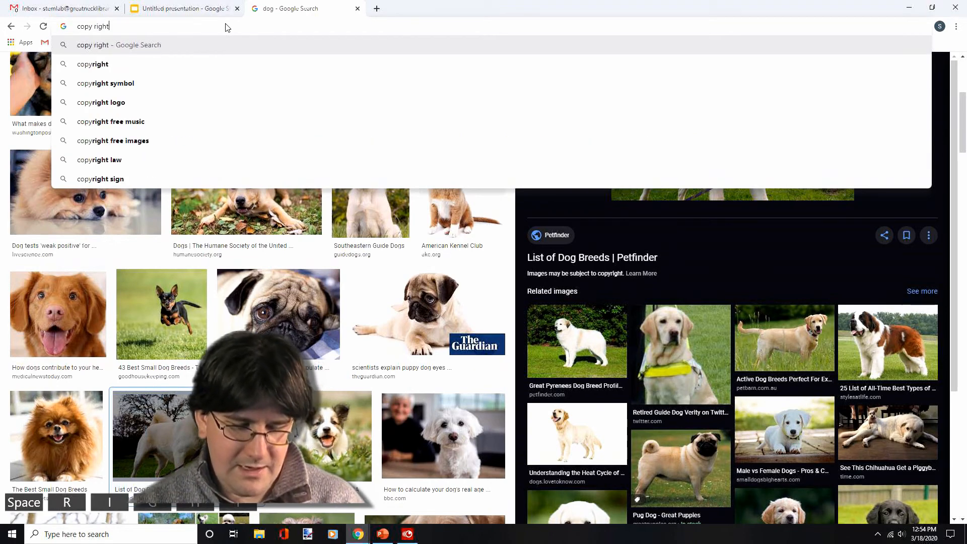
pyautogui.write(' free im')
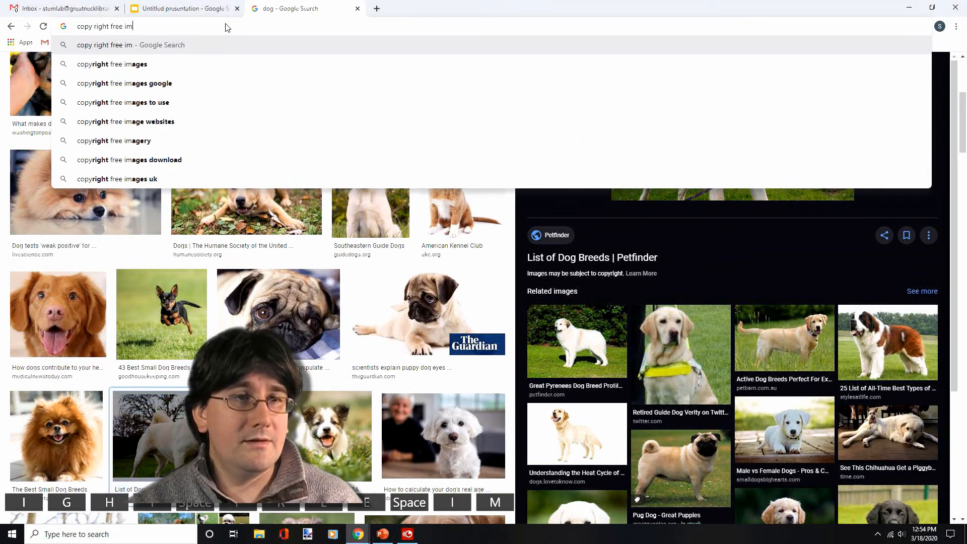
pyautogui.press('Down')
pyautogui.press('Return')
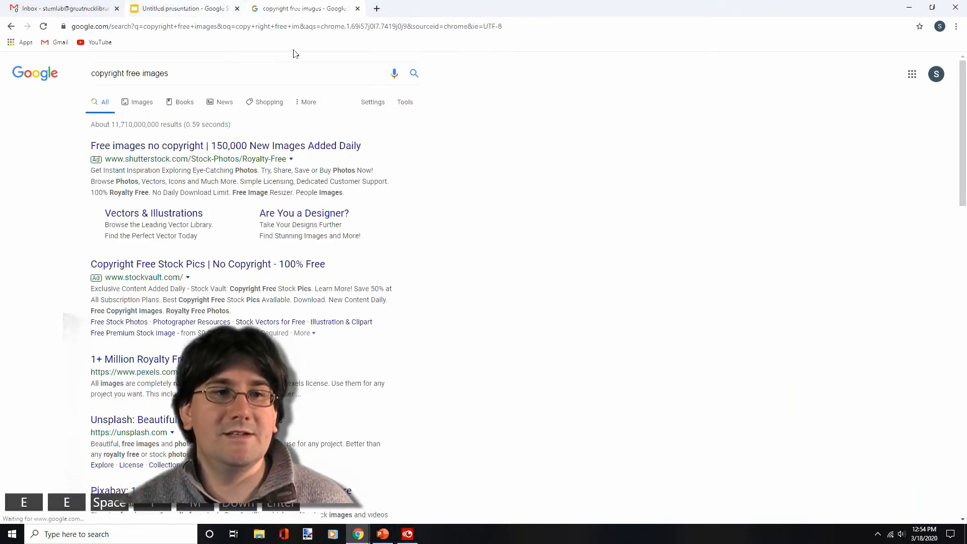
# Open the Pexels royalty-free images site from the search results and look over its front page
pyautogui.scroll(-1, 434, 199)
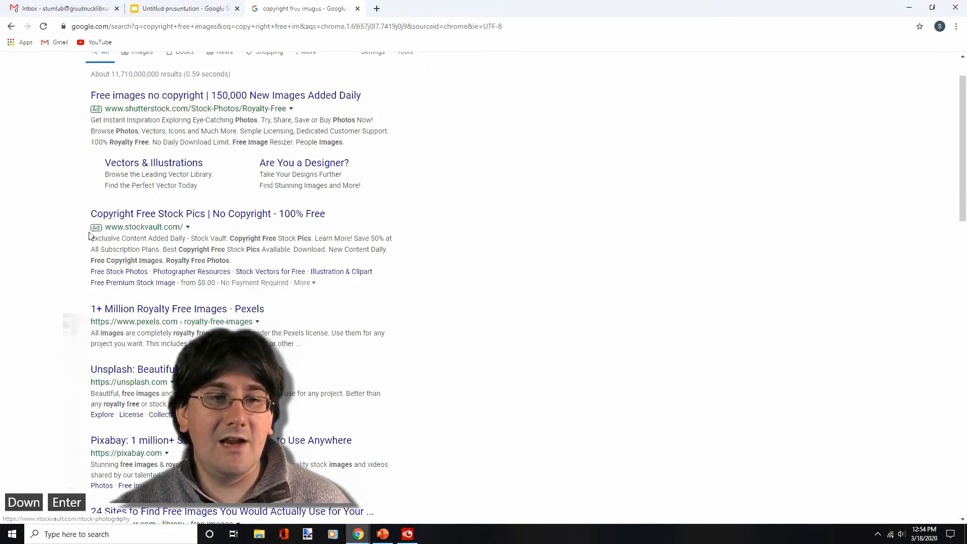
pyautogui.scroll(-2, 423, 194)
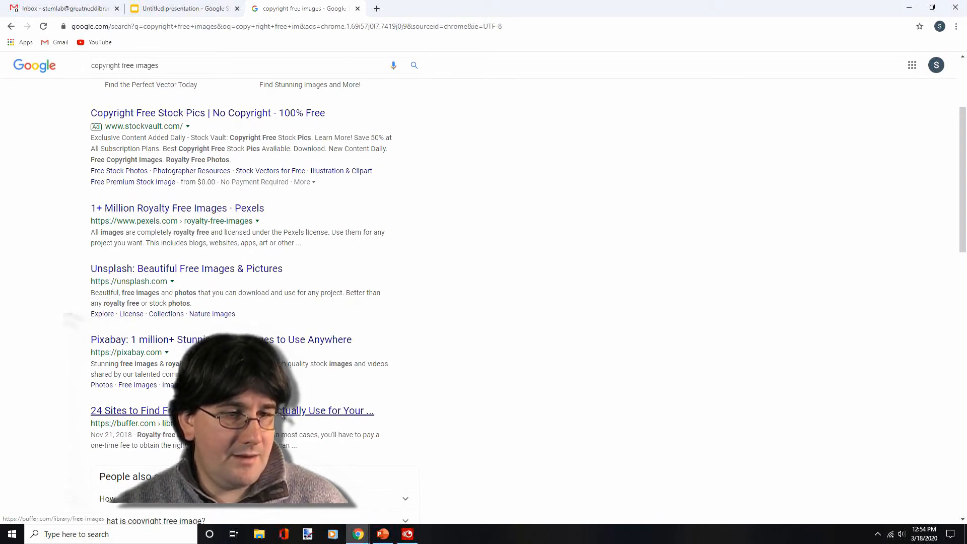
pyautogui.click(193, 209)
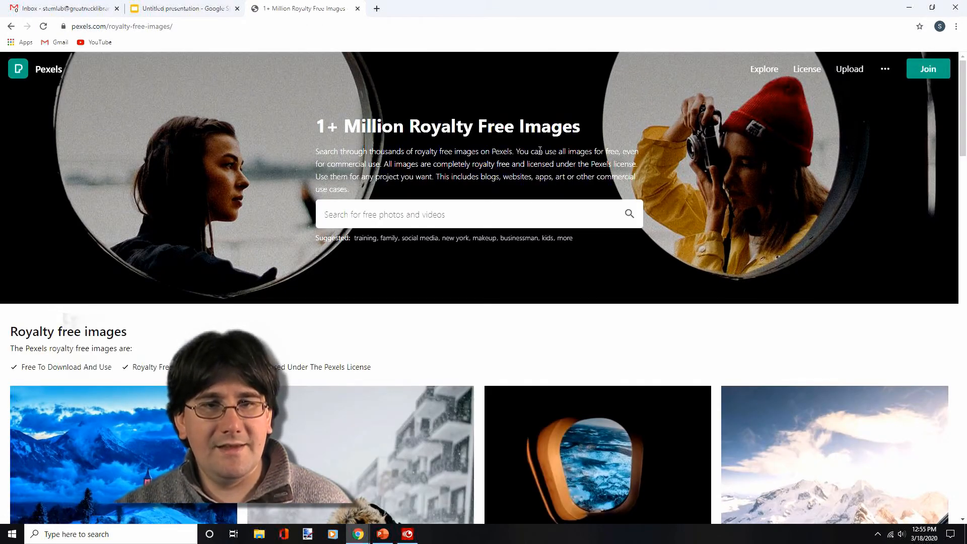
pyautogui.click(490, 218)
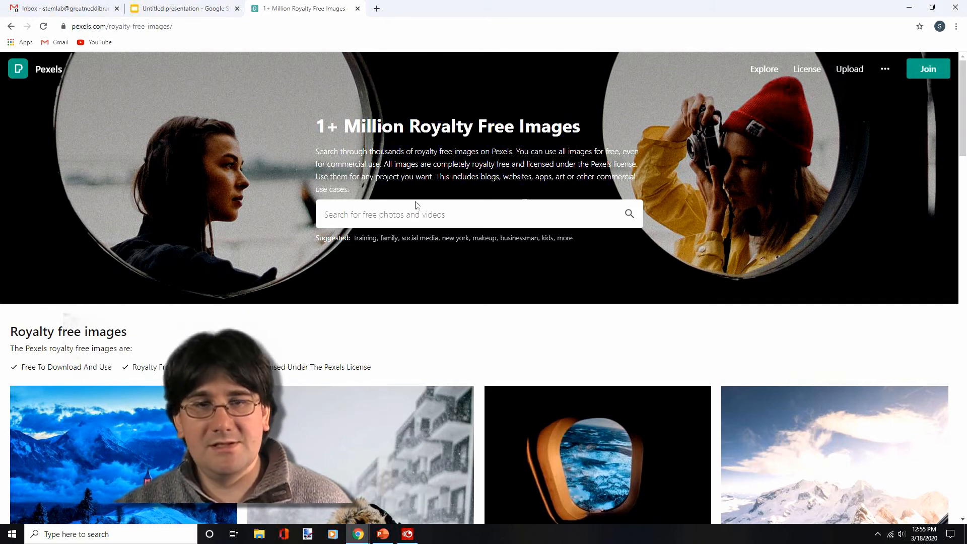
pyautogui.scroll(-7, 586, 196)
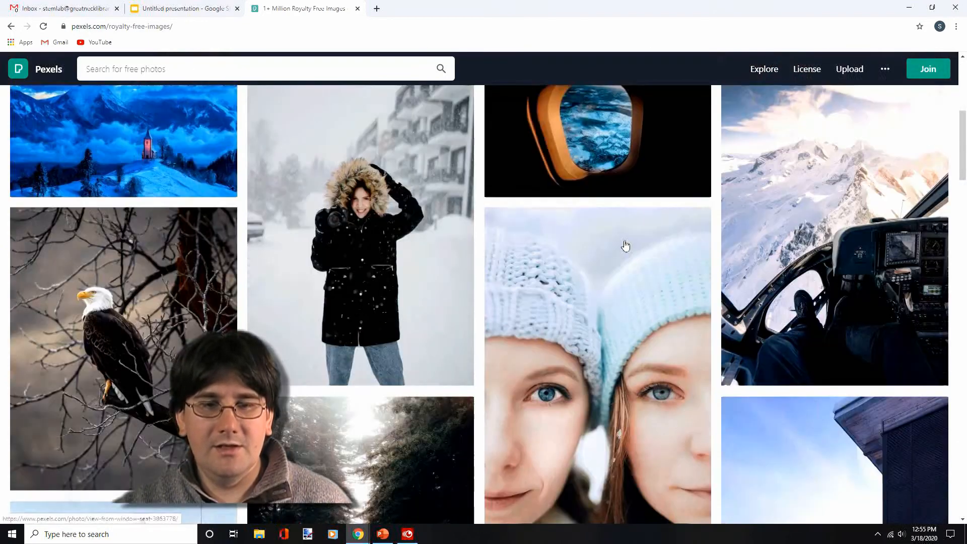
pyautogui.scroll(7, 585, 324)
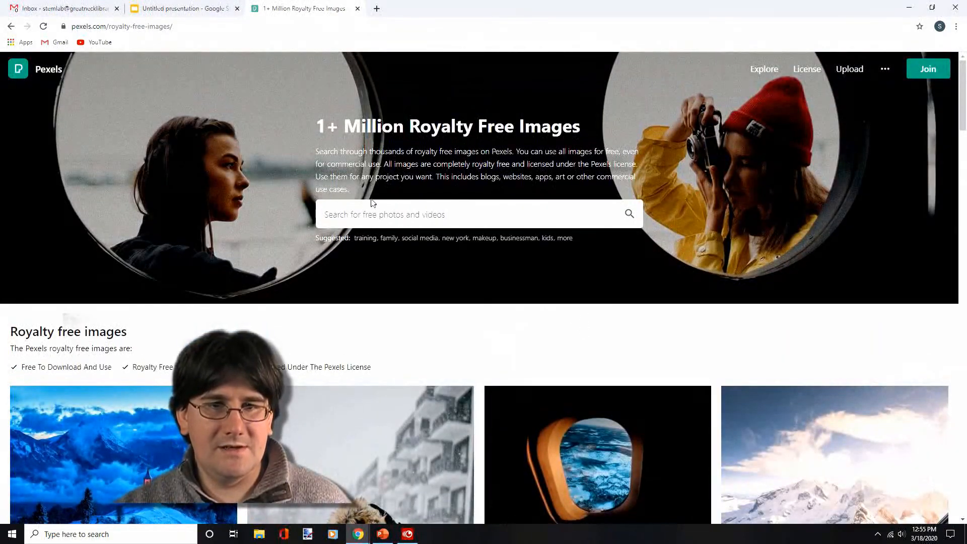
# Search Pexels for "dog book" photos
pyautogui.click(344, 205)
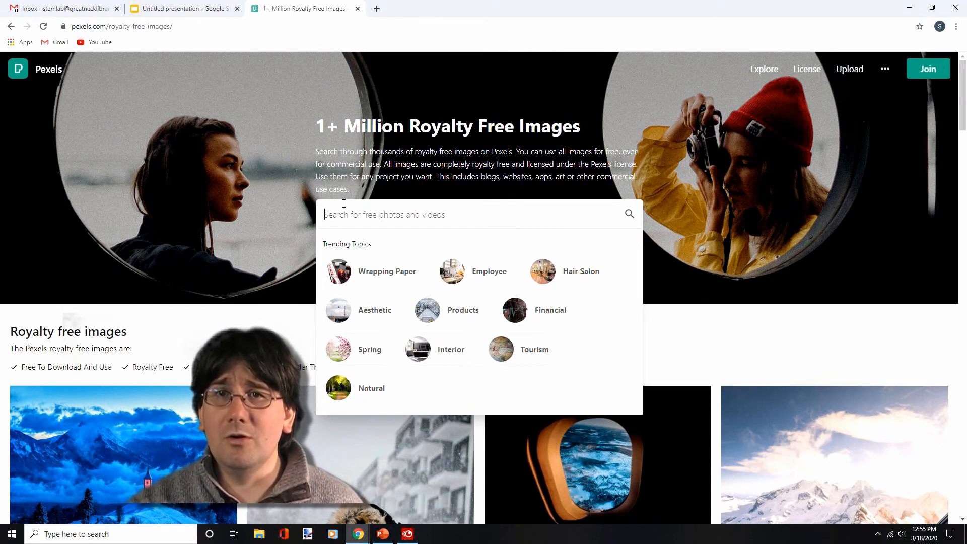
pyautogui.write('dog book')
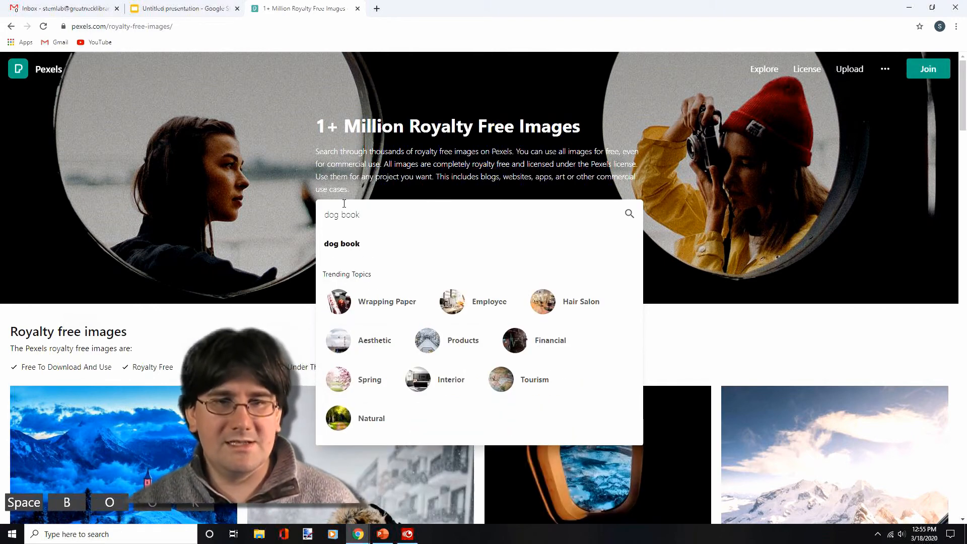
pyautogui.press('Return')
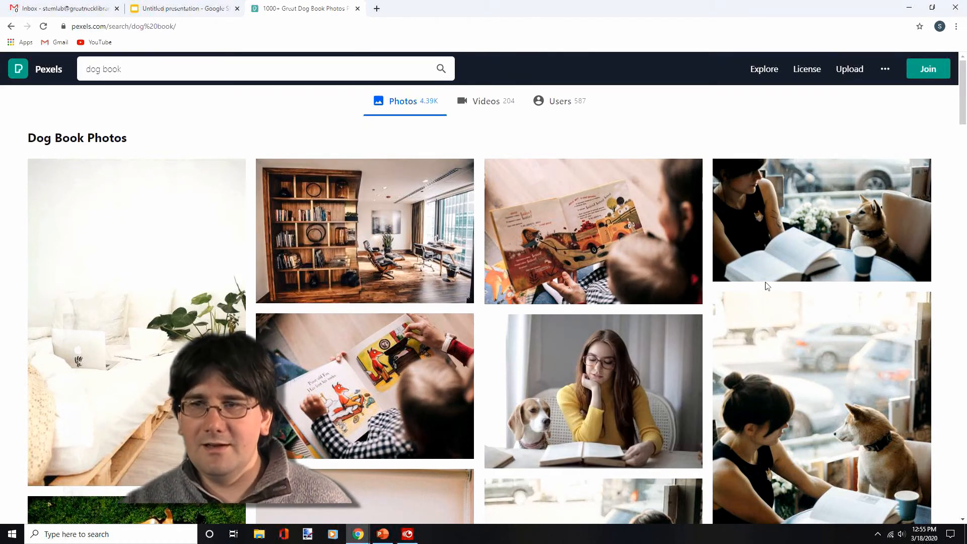
# Look through the dog book photos and open the one of the woman in a yellow sweater reading beside a beagle
pyautogui.scroll(-10, 585, 230)
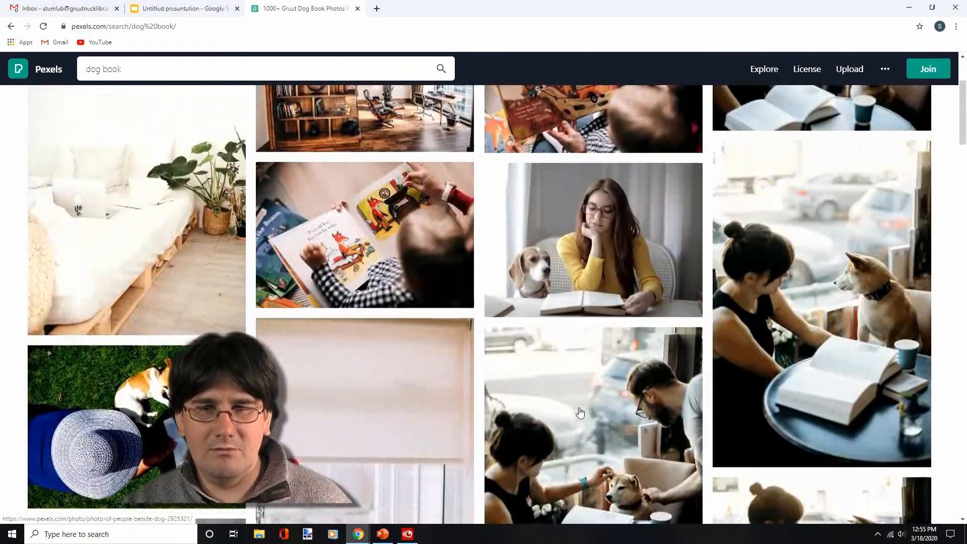
pyautogui.scroll(-15, 580, 413)
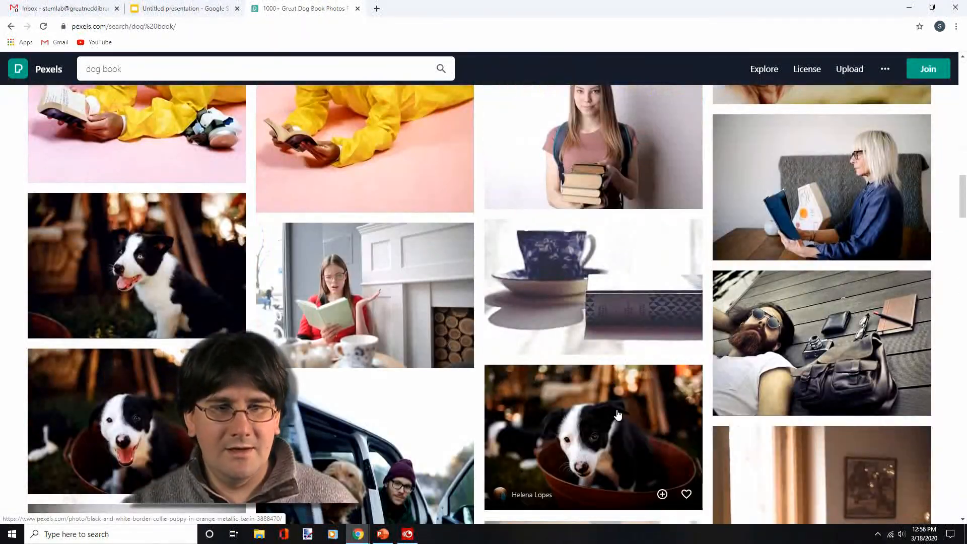
pyautogui.scroll(-3, 628, 387)
pyautogui.scroll(15, 628, 387)
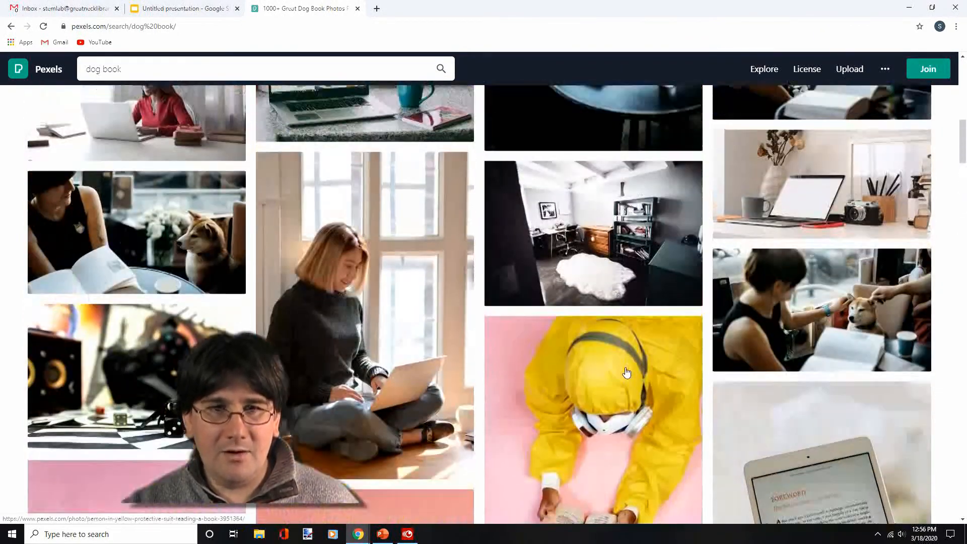
pyautogui.scroll(6, 626, 373)
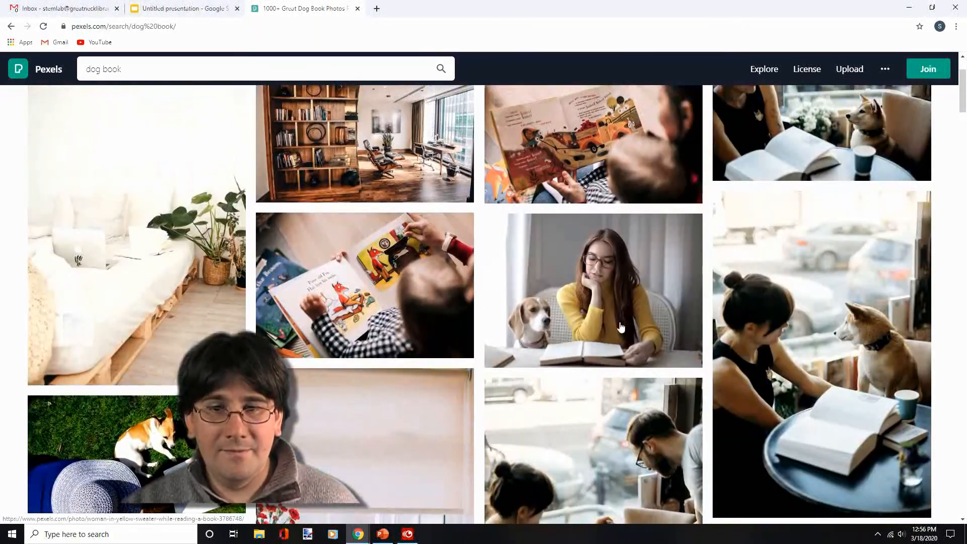
pyautogui.click(621, 327)
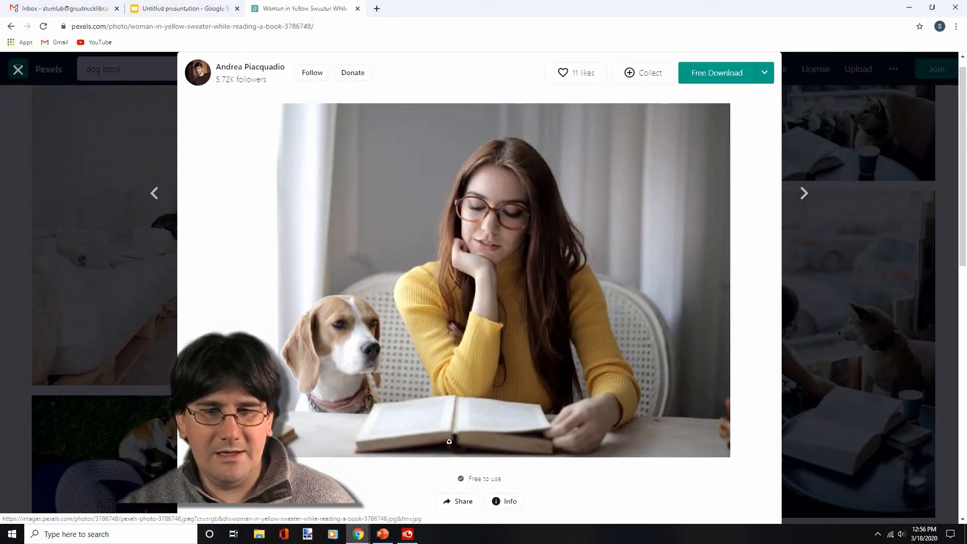
# Look over the photo's page with its similar photos, and copy the image of the woman reading beside the dog
pyautogui.scroll(-8, 507, 463)
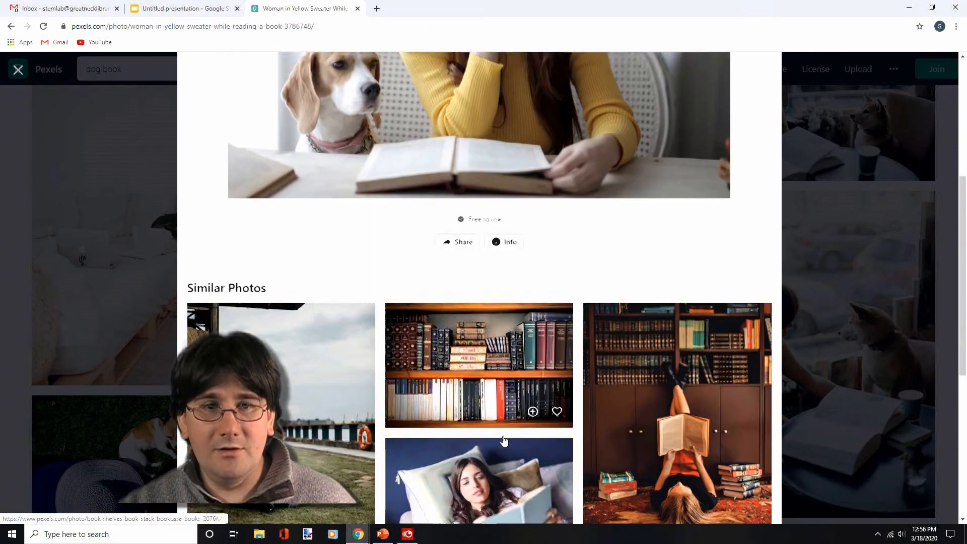
pyautogui.scroll(-3, 453, 340)
pyautogui.scroll(9, 453, 352)
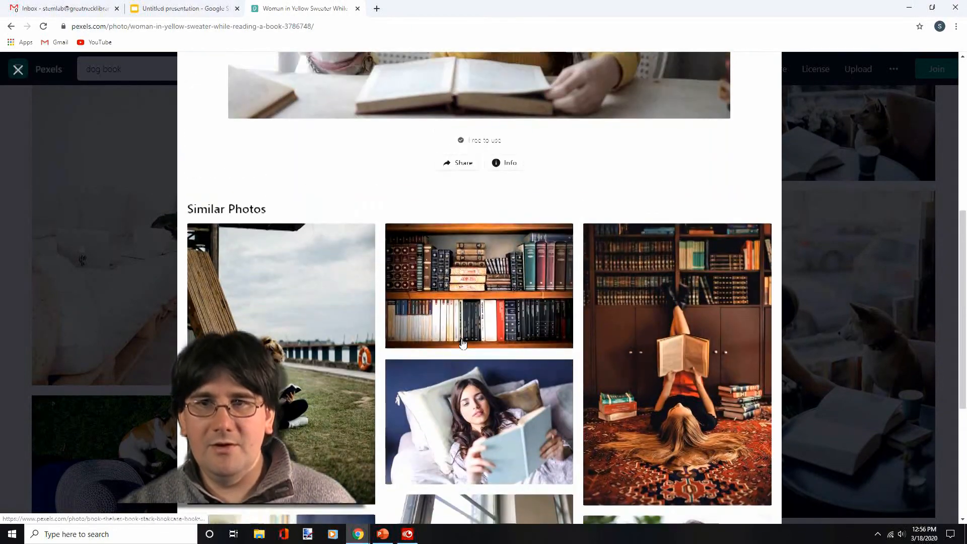
pyautogui.scroll(2, 468, 353)
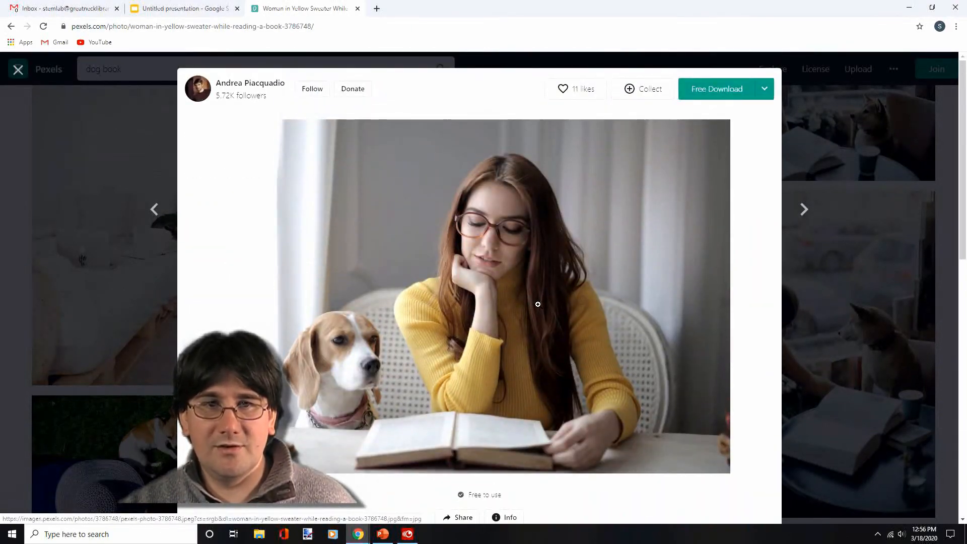
pyautogui.rightClick(538, 305)
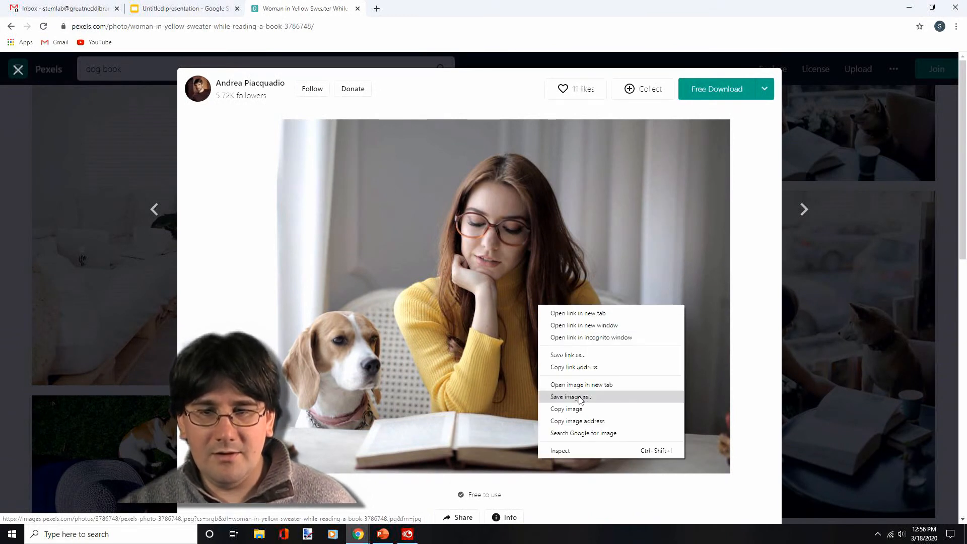
pyautogui.click(574, 414)
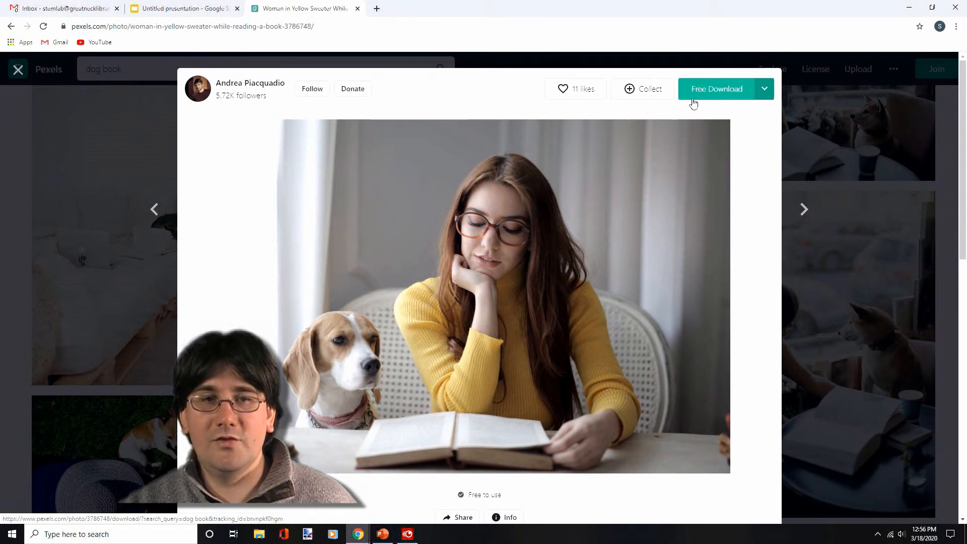
# Close the photo view, return to the Google Slides presentation, and paste the copied photo onto the bookmark
pyautogui.click(18, 69)
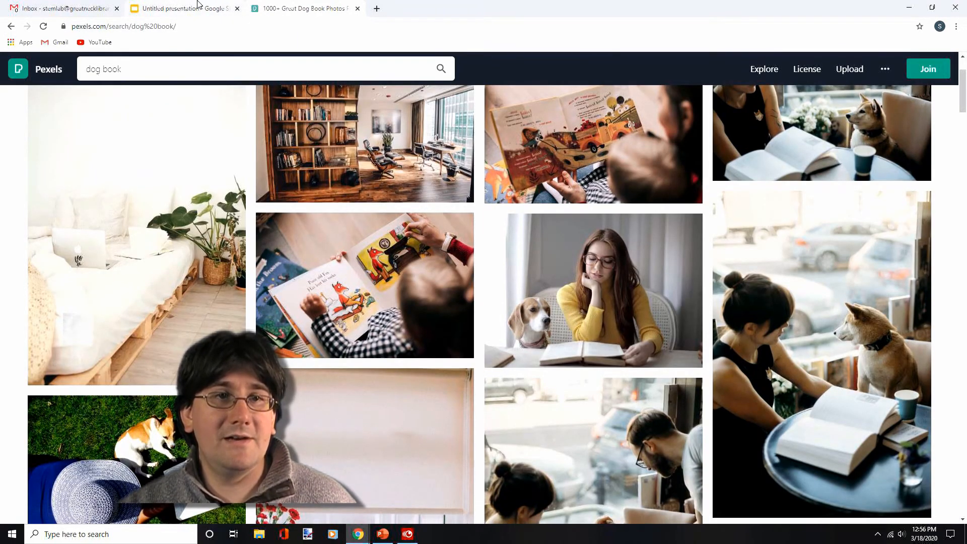
pyautogui.click(200, 5)
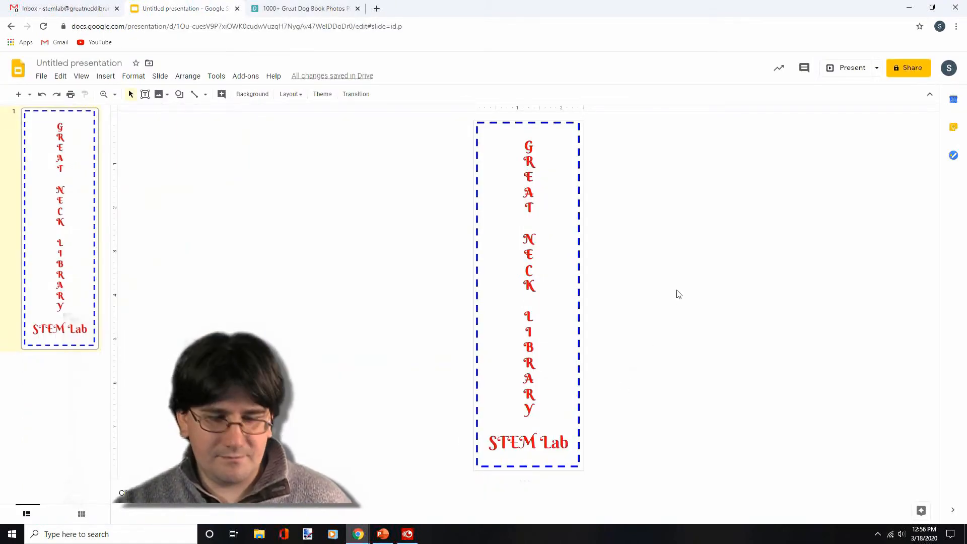
pyautogui.rightClick(569, 216)
pyautogui.click(608, 236)
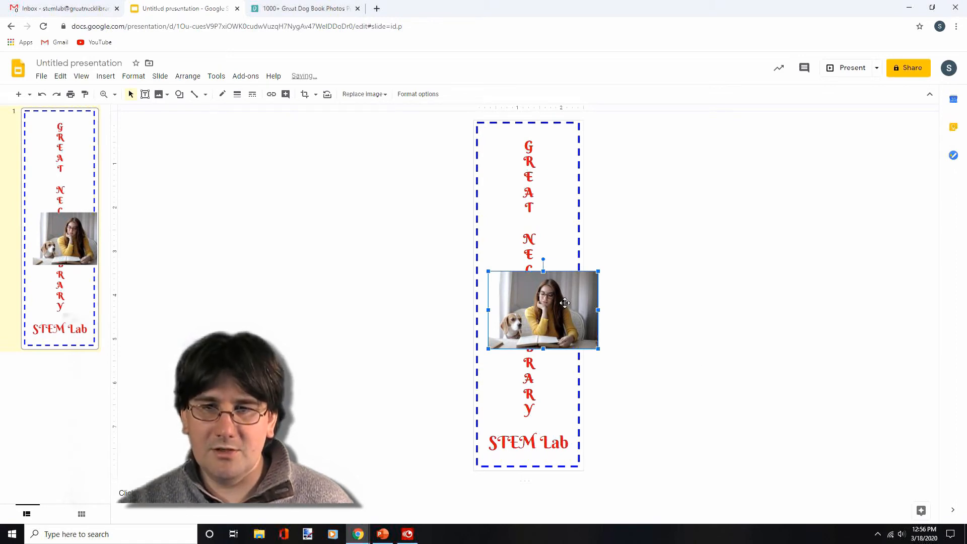
# Enlarge the pasted photo until it covers most of the bookmark, and shrink it to a small picture beside the bookmark's lower right side
pyautogui.moveTo(598, 273); pyautogui.dragTo(965, 41)
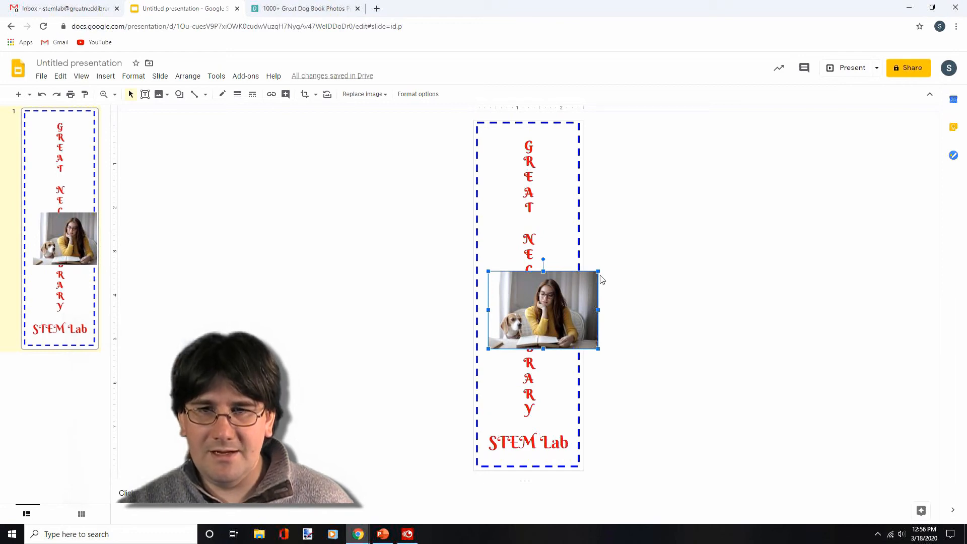
pyautogui.moveTo(598, 270); pyautogui.dragTo(801, 154)
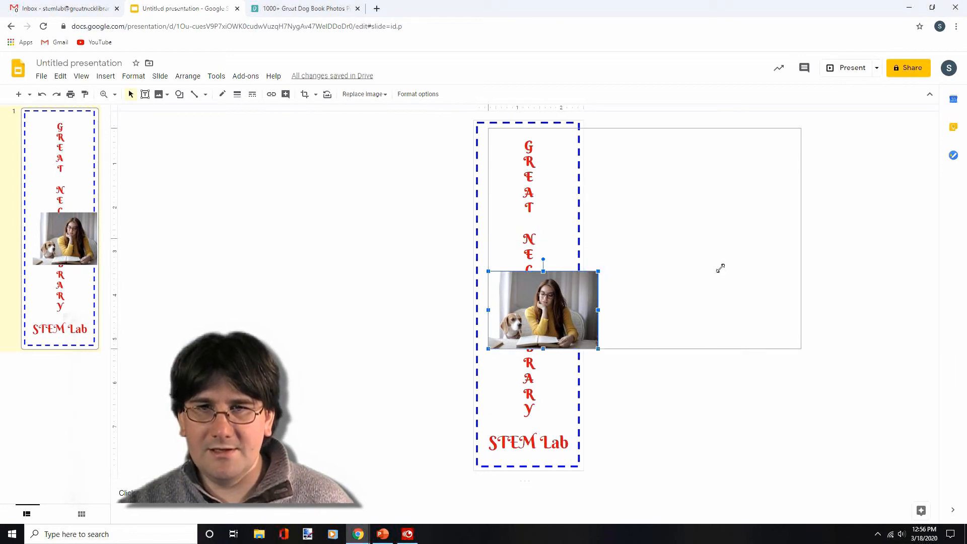
pyautogui.moveTo(488, 349); pyautogui.dragTo(283, 491)
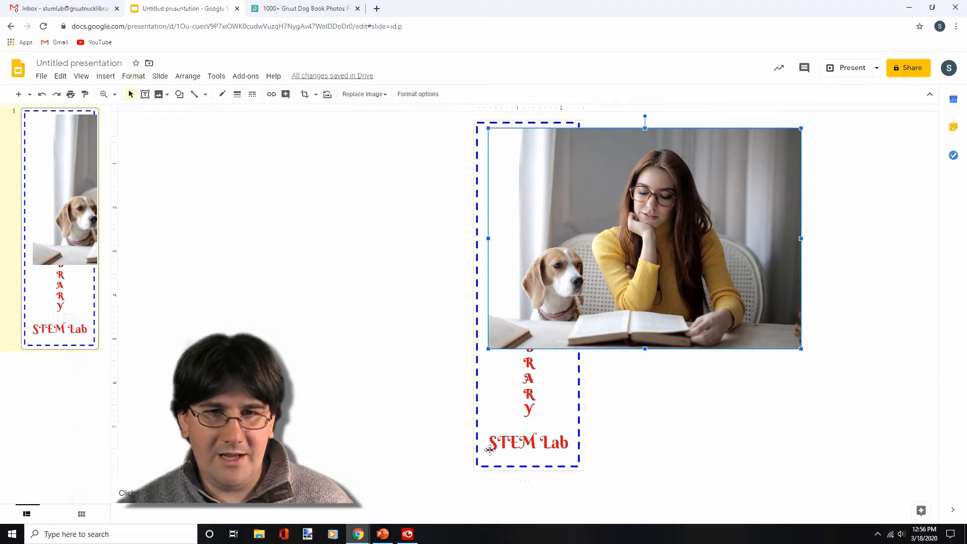
pyautogui.moveTo(488, 350); pyautogui.dragTo(309, 466)
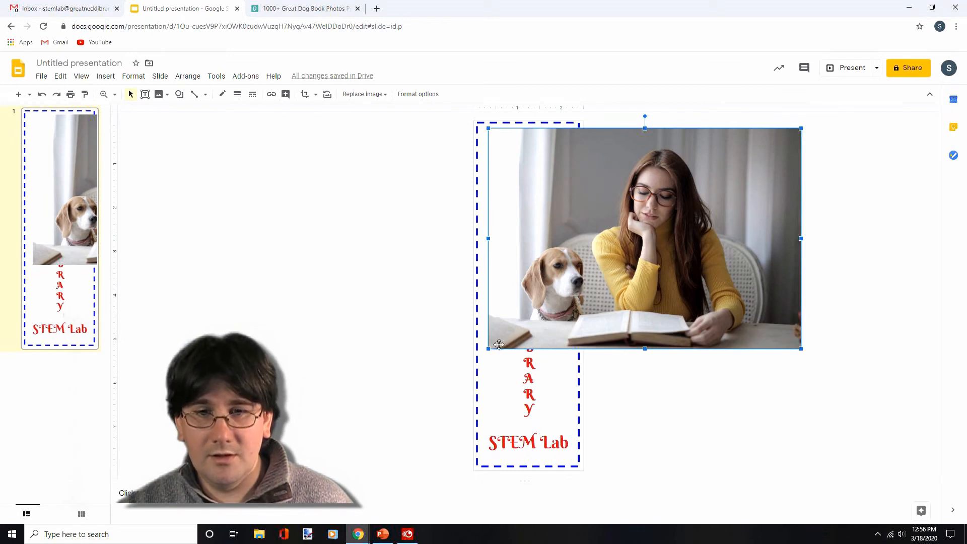
pyautogui.moveTo(488, 349); pyautogui.dragTo(336, 462)
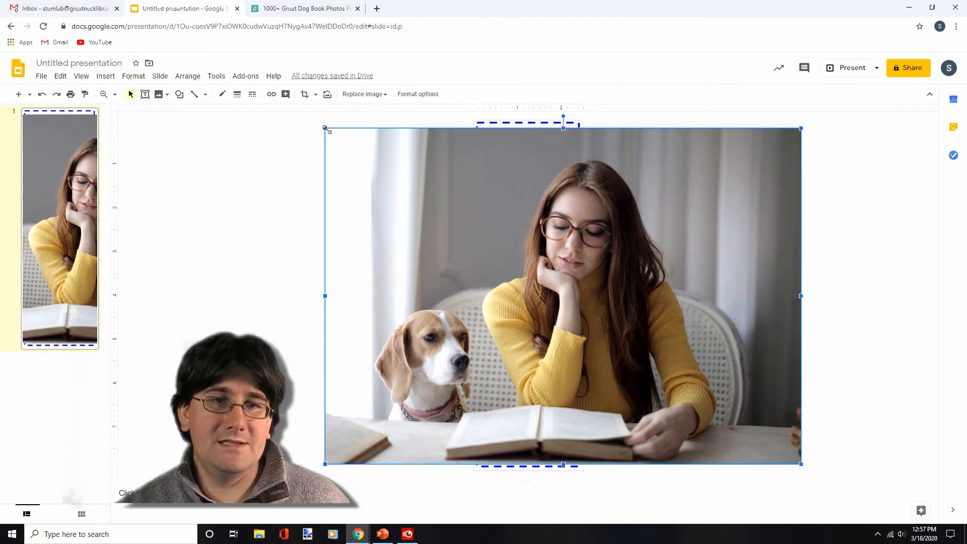
pyautogui.moveTo(323, 127); pyautogui.dragTo(710, 413)
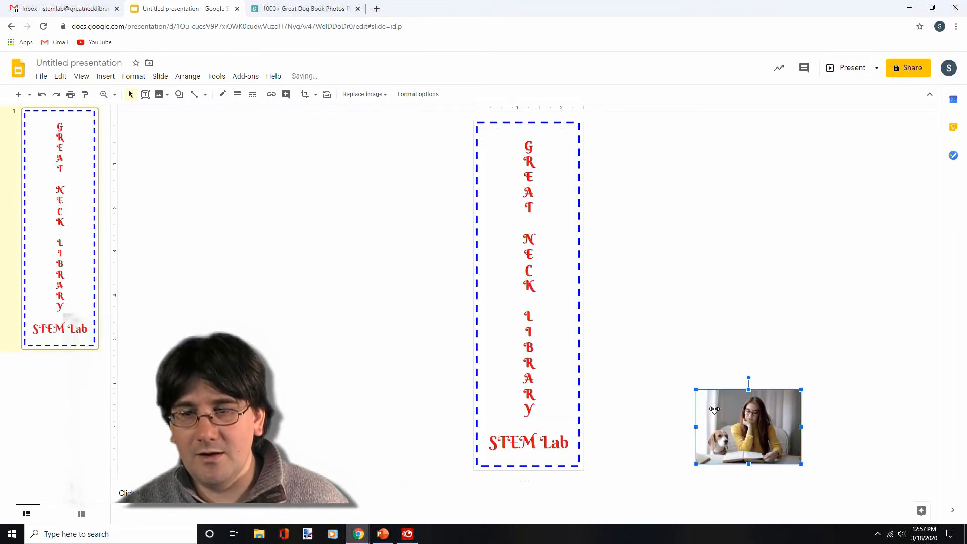
# Position the photo across the lower part of the bookmark, directly above the STEM Lab subtitle
pyautogui.moveTo(763, 437); pyautogui.dragTo(544, 410)
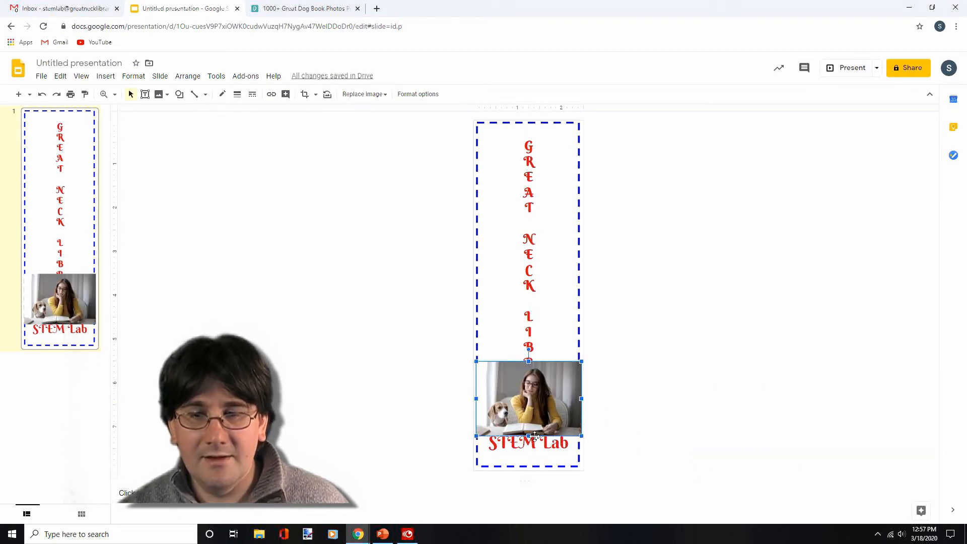
pyautogui.moveTo(545, 410)
pyautogui.mouseDown()
pyautogui.moveTo(644, 360)
pyautogui.moveTo(534, 415)
pyautogui.moveTo(543, 408)
pyautogui.mouseUp()
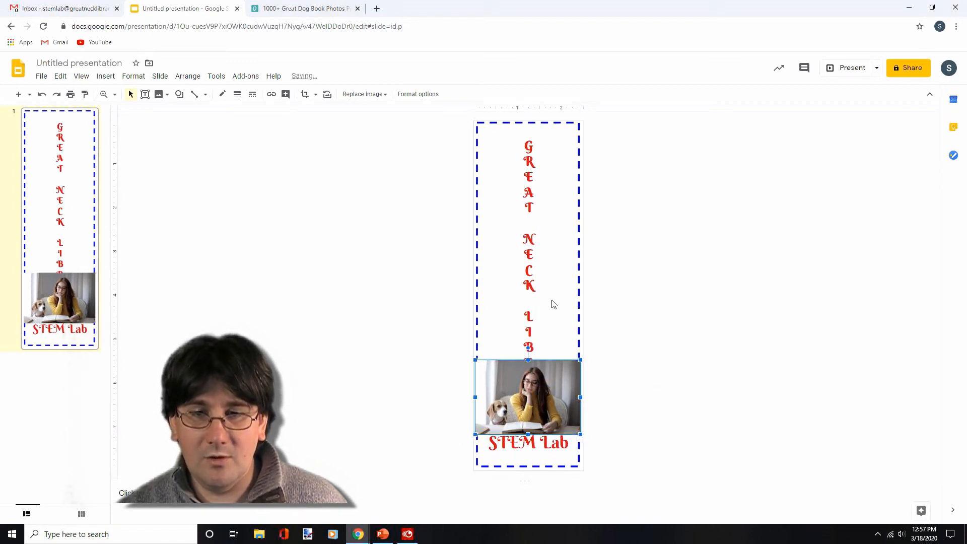
pyautogui.moveTo(558, 375)
pyautogui.mouseDown()
pyautogui.moveTo(611, 302)
pyautogui.moveTo(630, 339)
pyautogui.moveTo(585, 395)
pyautogui.moveTo(555, 387)
pyautogui.moveTo(558, 375)
pyautogui.mouseUp()
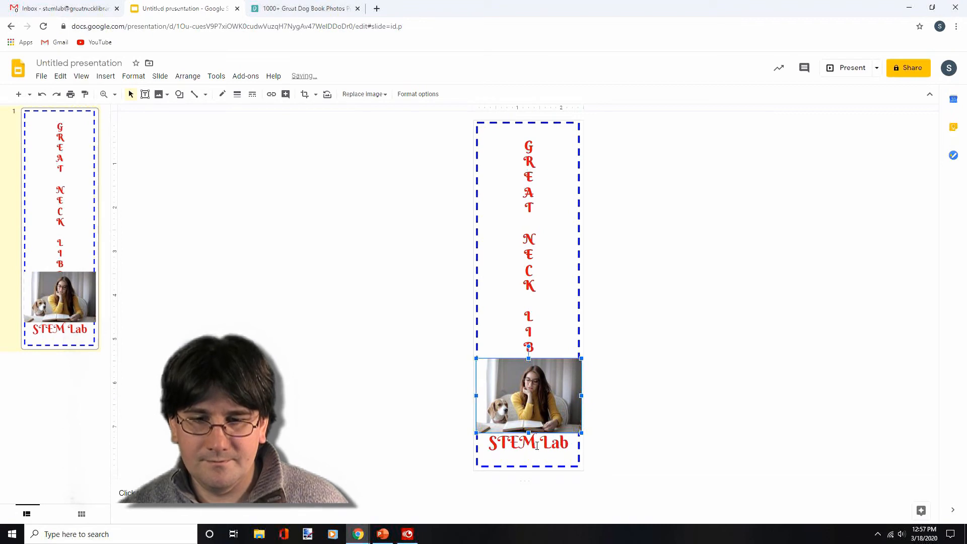
# Narrow the text box of the vertical GREAT NECK LIBRARY title and park it on the canvas to the right of the bookmark
pyautogui.click(531, 299)
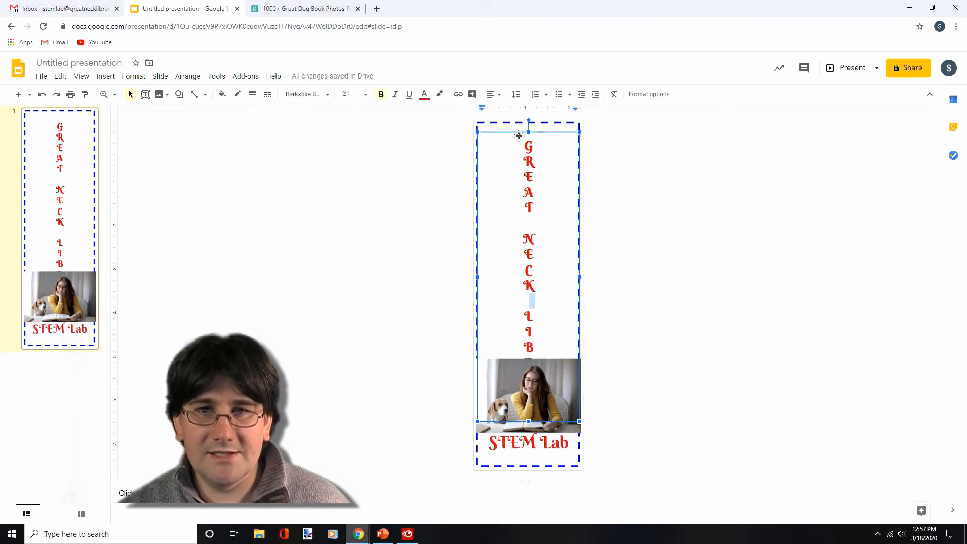
pyautogui.moveTo(478, 132); pyautogui.dragTo(525, 184)
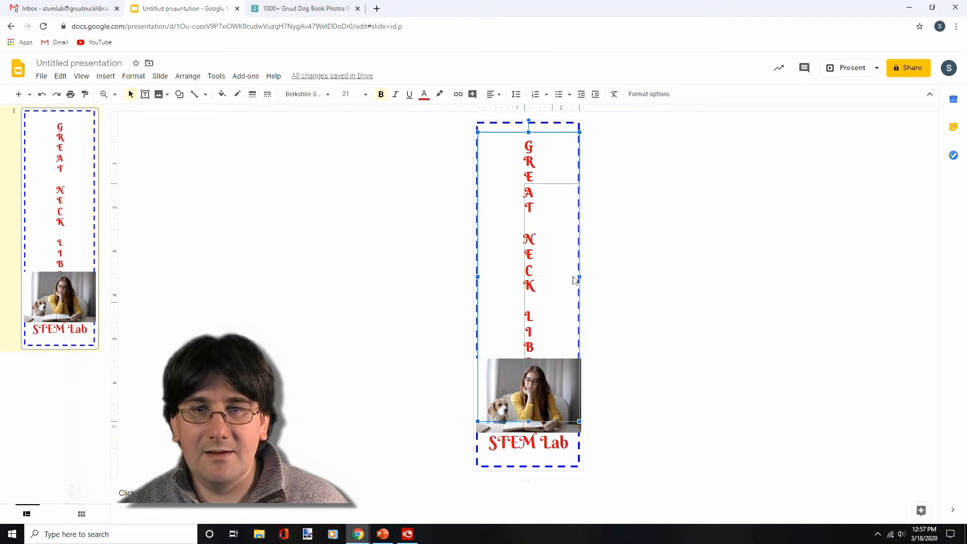
pyautogui.moveTo(554, 298); pyautogui.dragTo(684, 270)
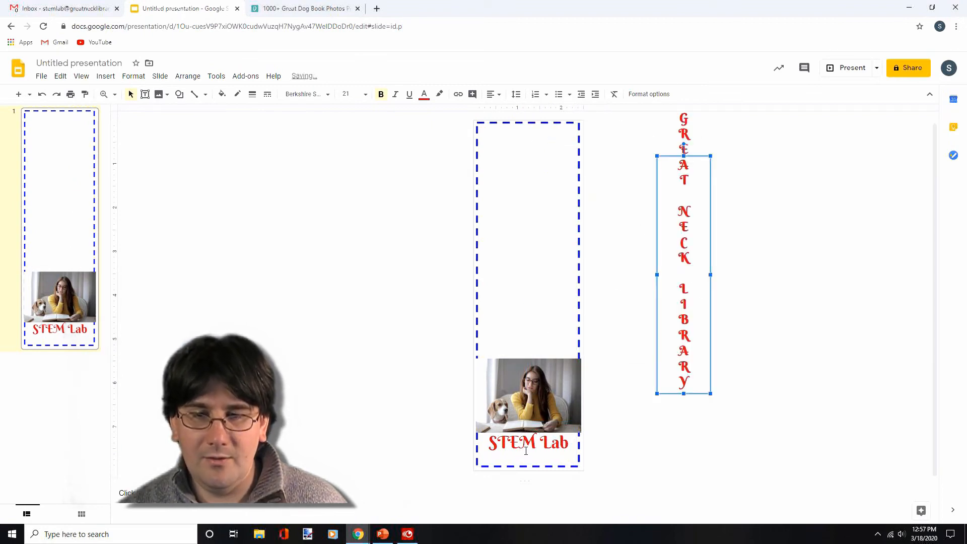
# Shift the photo aside and move the STEM Lab text box to the upper end of the bookmark, centered inside the border
pyautogui.click(527, 441)
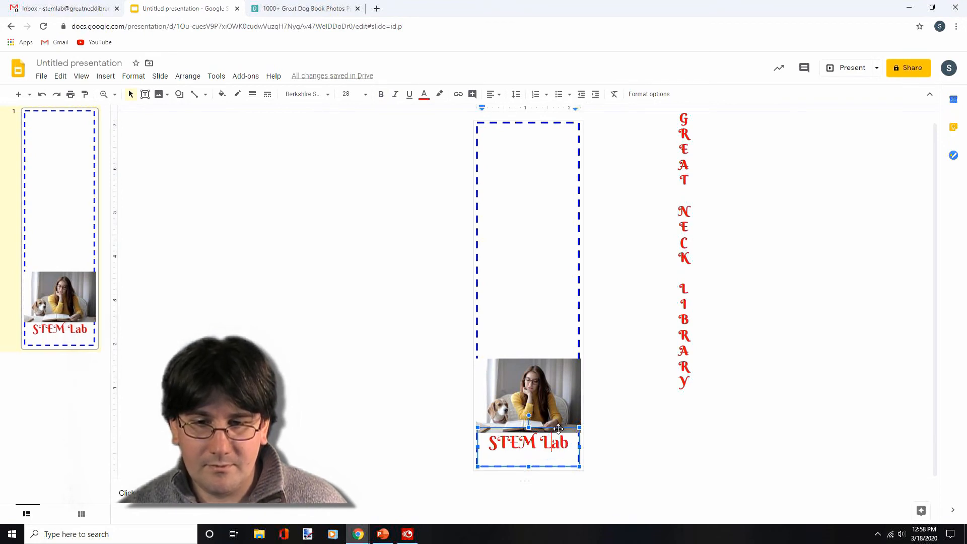
pyautogui.moveTo(557, 426); pyautogui.dragTo(629, 286)
pyautogui.click(519, 446)
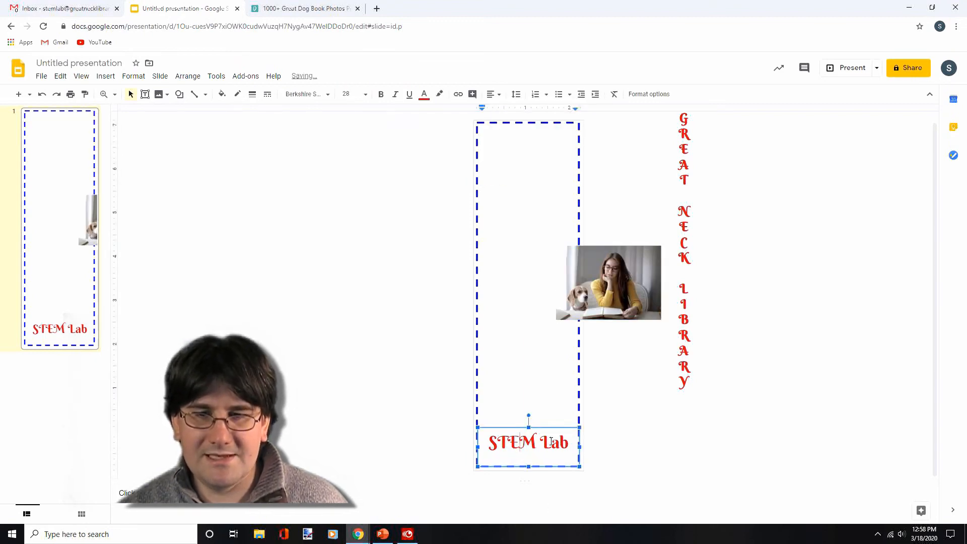
pyautogui.moveTo(556, 432); pyautogui.dragTo(554, 126)
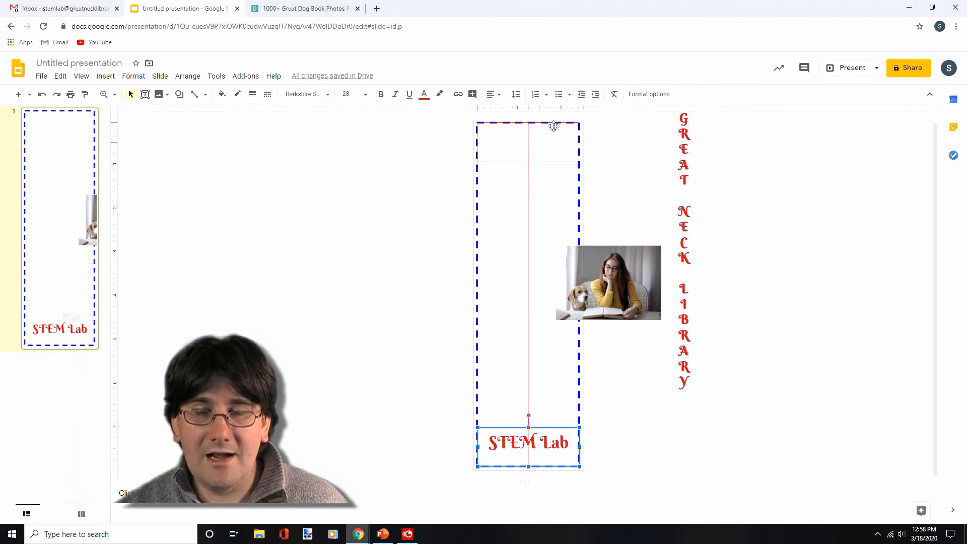
pyautogui.moveTo(553, 126); pyautogui.dragTo(553, 127)
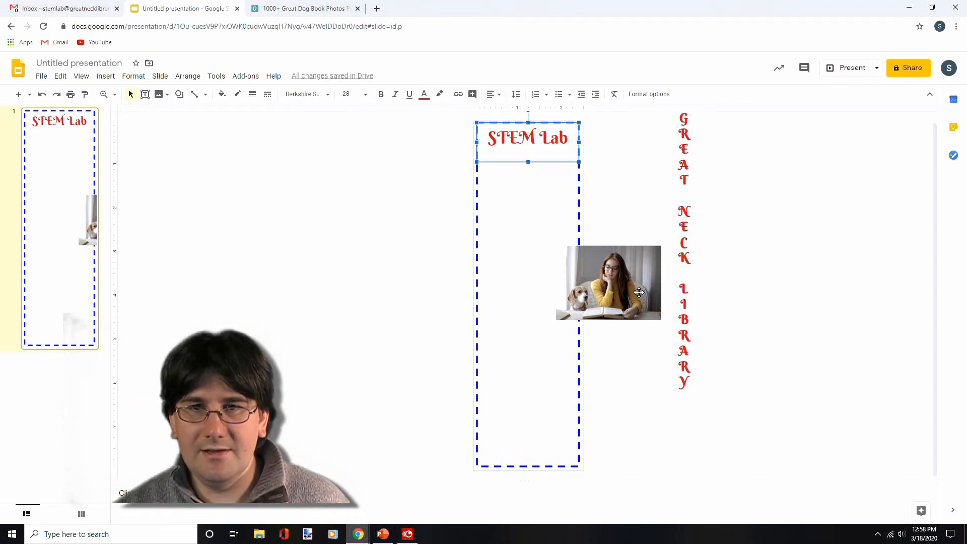
# Place the photo at the lower end of the bookmark and shrink it to fit inside the dashed border
pyautogui.moveTo(638, 292); pyautogui.dragTo(557, 441)
pyautogui.click(644, 385)
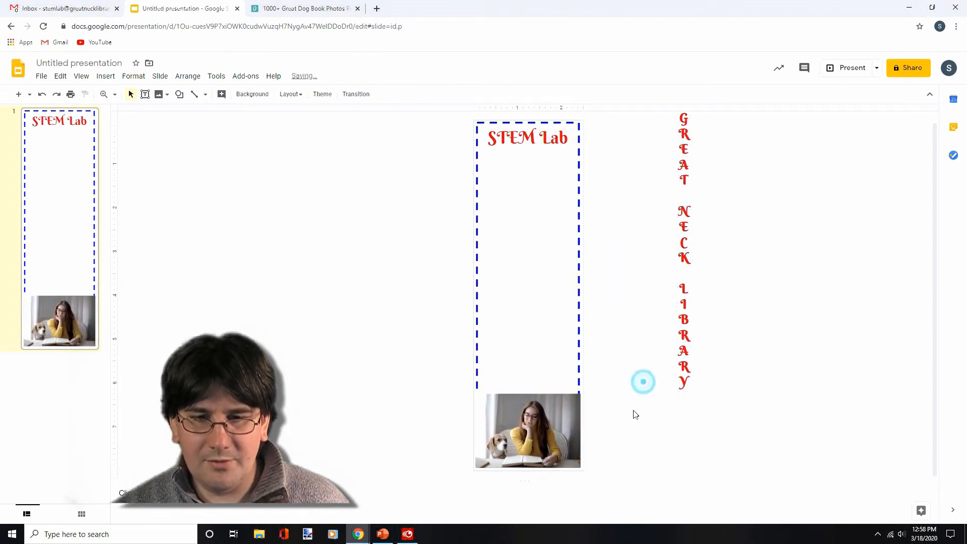
pyautogui.click(527, 441)
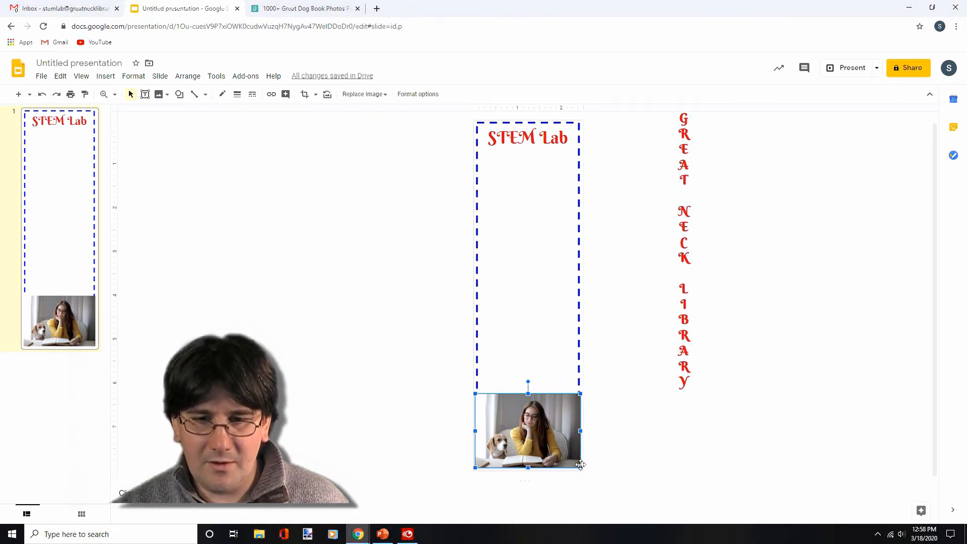
pyautogui.moveTo(579, 467)
pyautogui.mouseDown()
pyautogui.moveTo(569, 458)
pyautogui.moveTo(577, 465)
pyautogui.mouseUp()
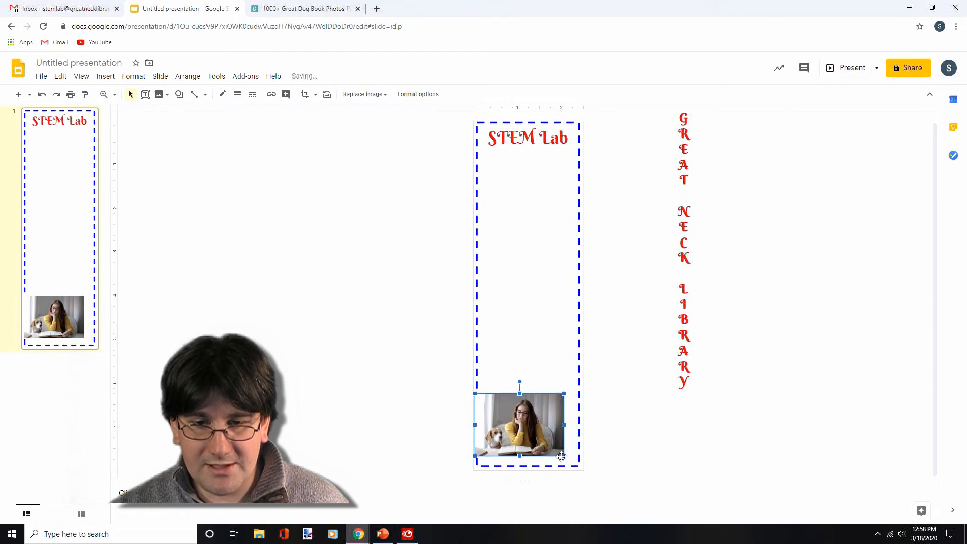
pyautogui.moveTo(537, 428); pyautogui.dragTo(546, 435)
pyautogui.click(634, 443)
# Move the vertical GREAT NECK LIBRARY title back to the bookmark's center and set its font size to 18
pyautogui.click(686, 255)
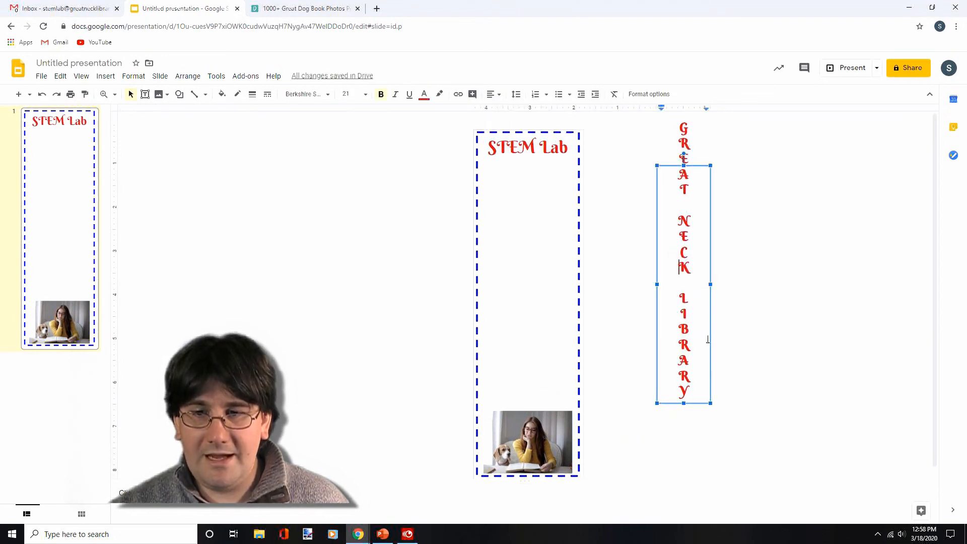
pyautogui.moveTo(709, 338); pyautogui.dragTo(555, 330)
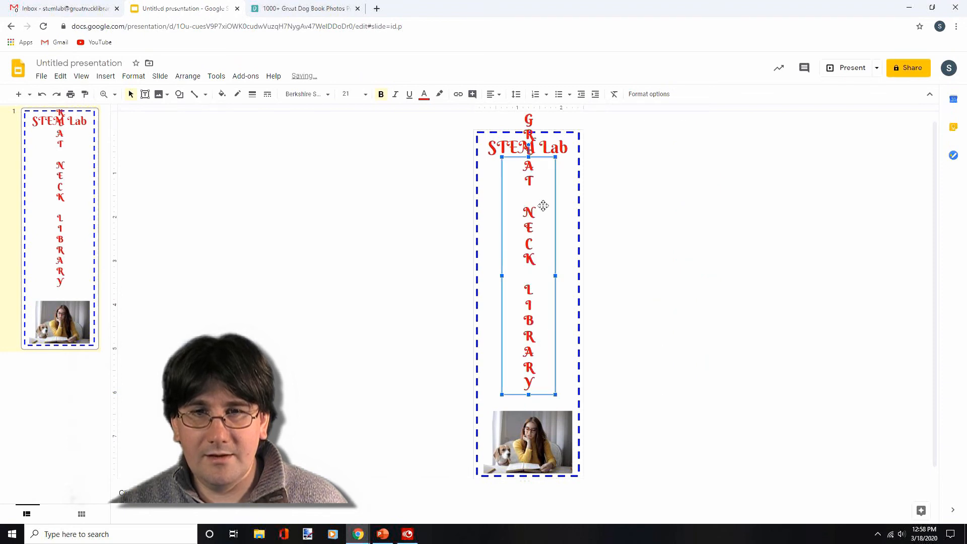
pyautogui.click(536, 383)
pyautogui.moveTo(535, 391); pyautogui.dragTo(499, 109)
pyautogui.click(351, 93)
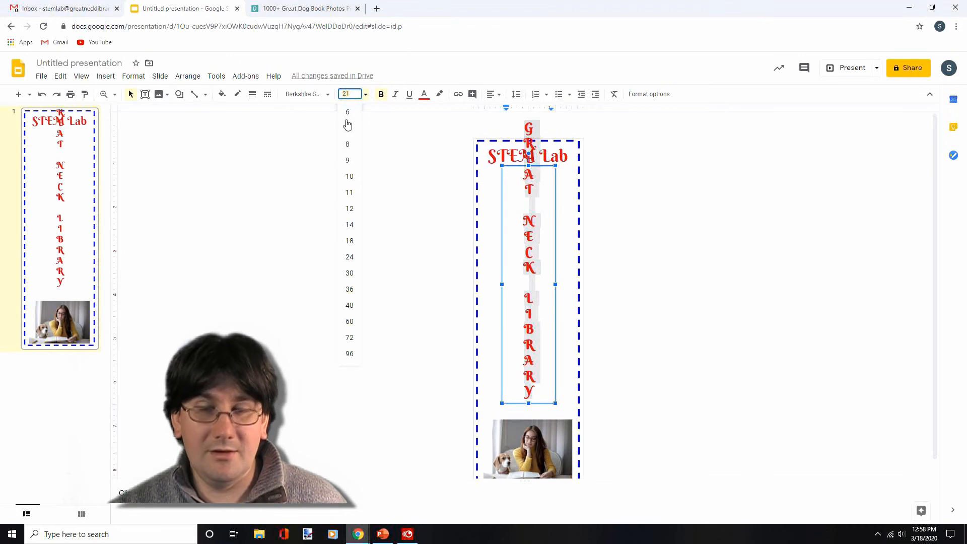
pyautogui.write('18')
pyautogui.press('Return')
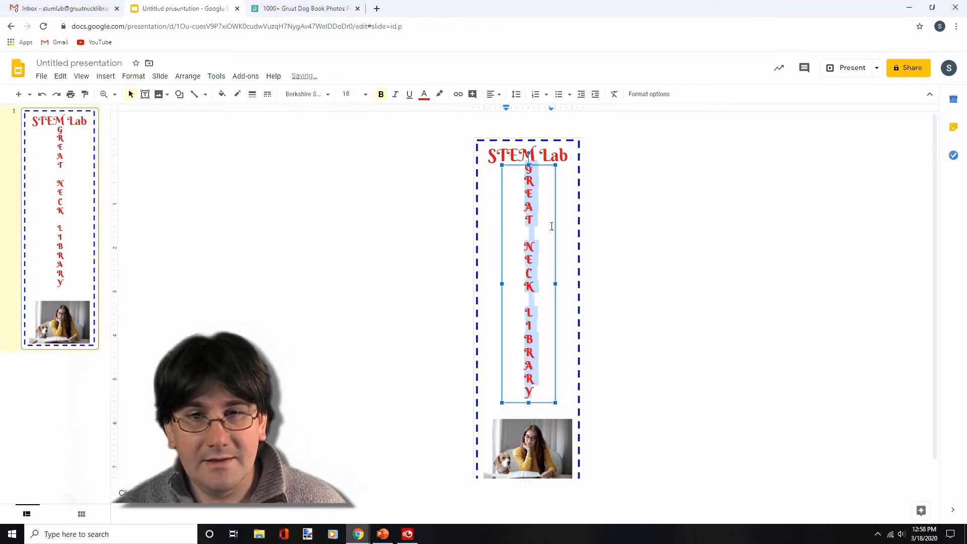
# Lower the vertical title slightly so it sits between the STEM Lab heading and the photo
pyautogui.moveTo(557, 224); pyautogui.dragTo(556, 231)
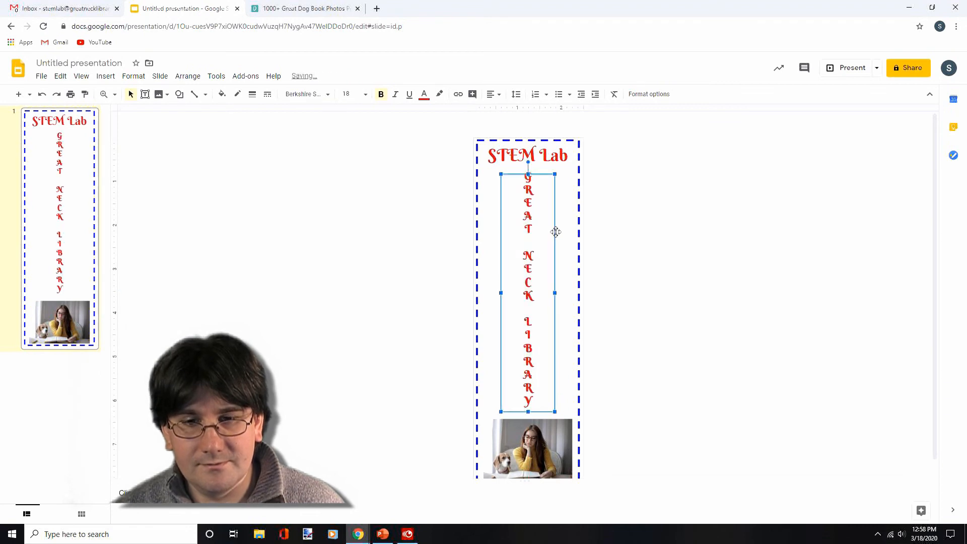
pyautogui.click(739, 198)
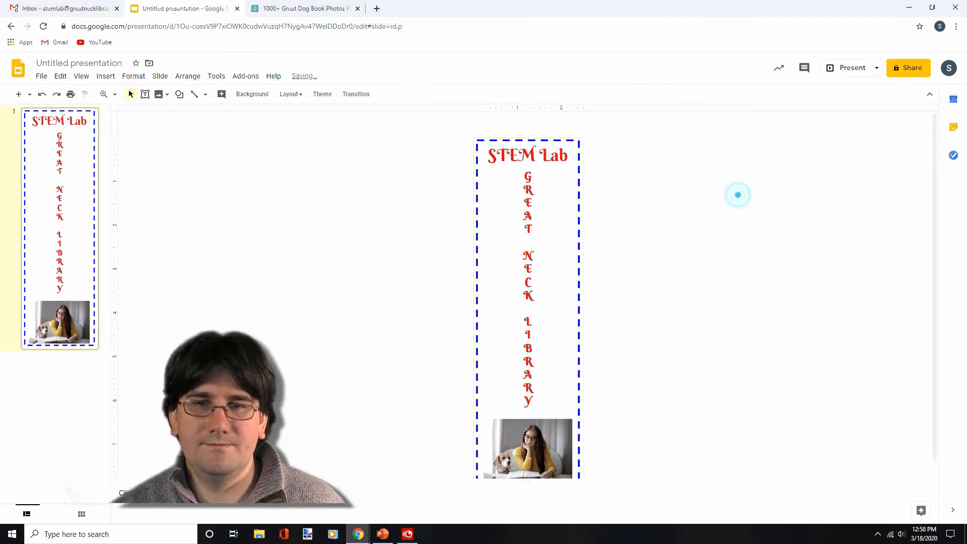
pyautogui.scroll(-1, 629, 309)
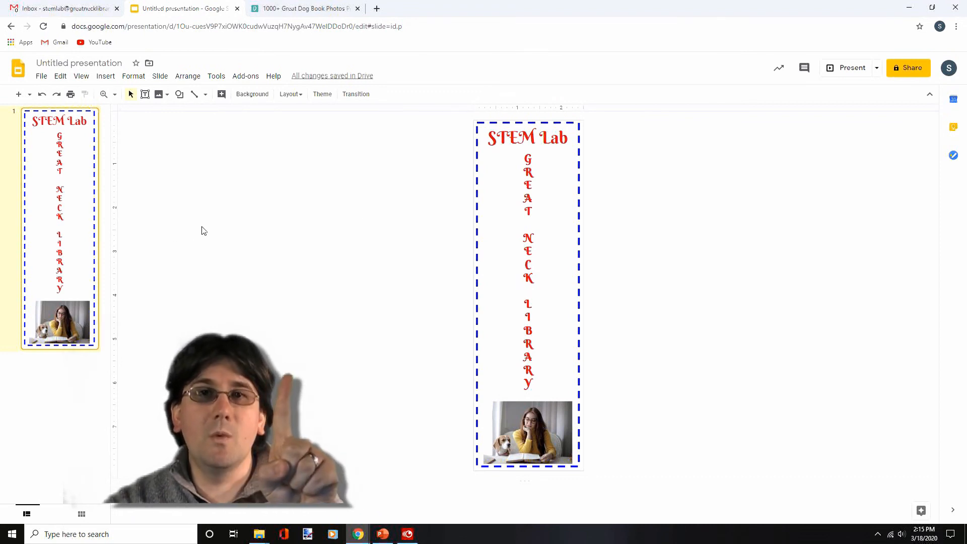
# Add a new blank slide after the bookmark slide and delete it
pyautogui.click(18, 95)
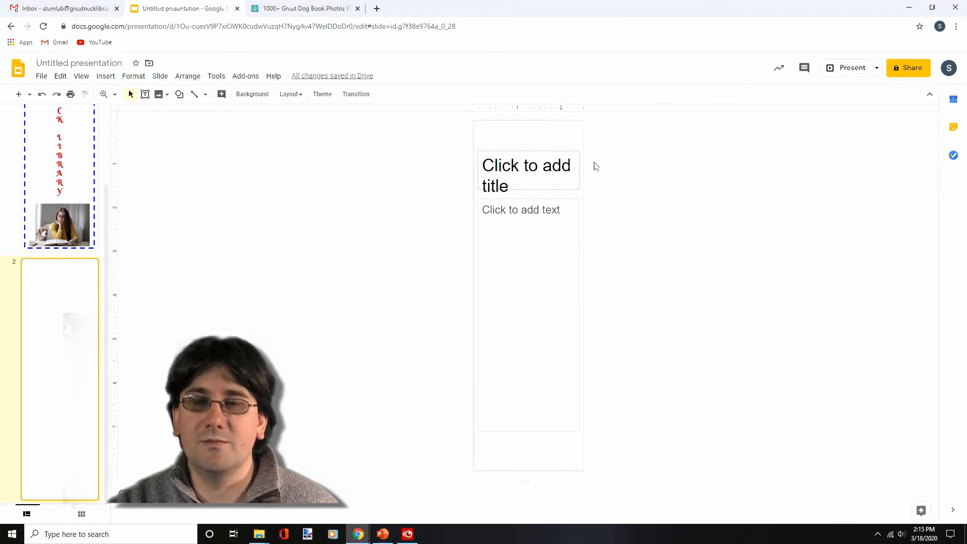
pyautogui.rightClick(70, 351)
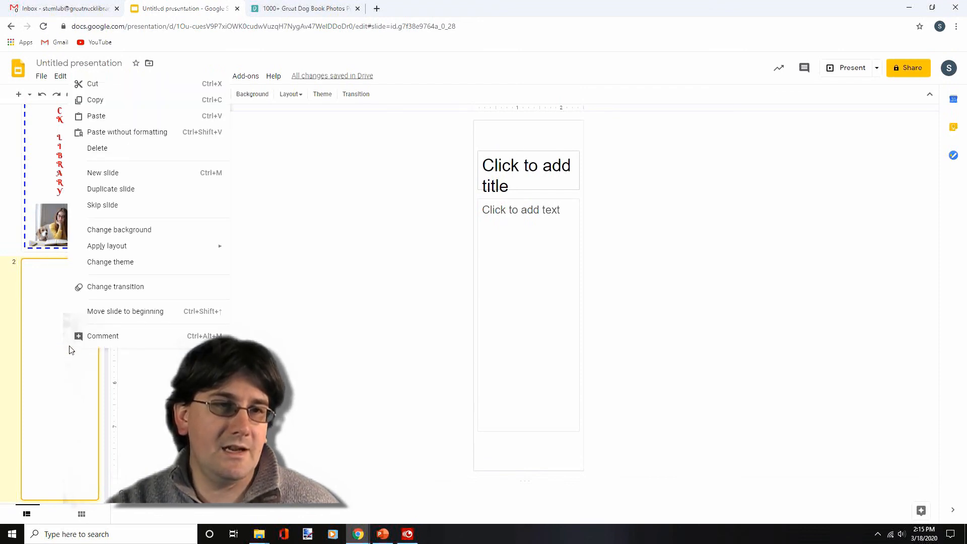
pyautogui.click(106, 149)
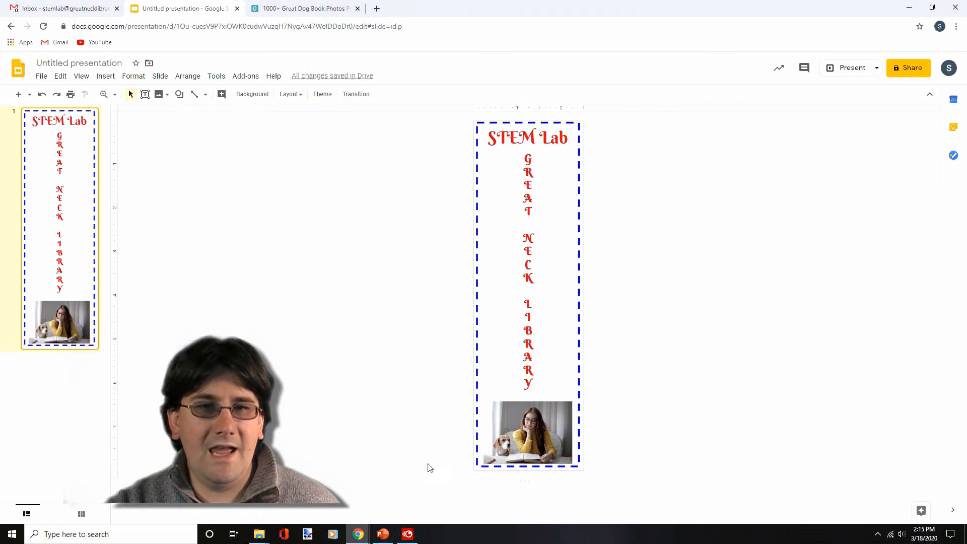
# Duplicate the finished bookmark slide, compare the two copies among the thumbnails, and return to the first slide
pyautogui.rightClick(72, 200)
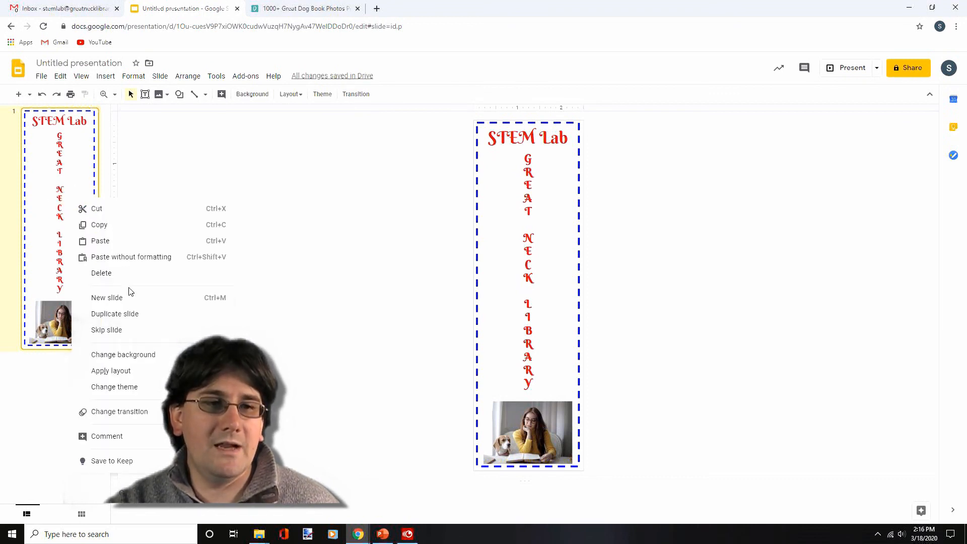
pyautogui.click(139, 316)
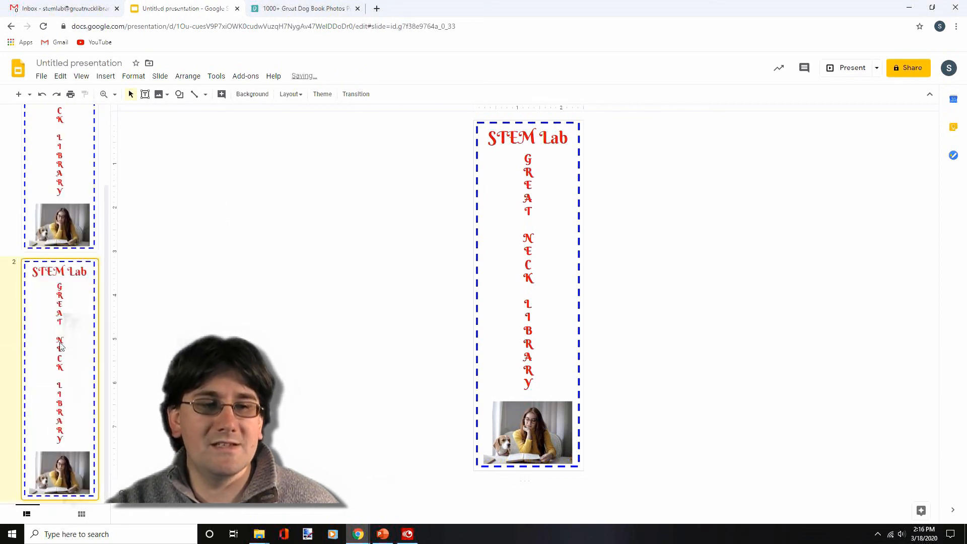
pyautogui.scroll(2, 66, 294)
pyautogui.scroll(-2, 66, 316)
pyautogui.scroll(2, 66, 316)
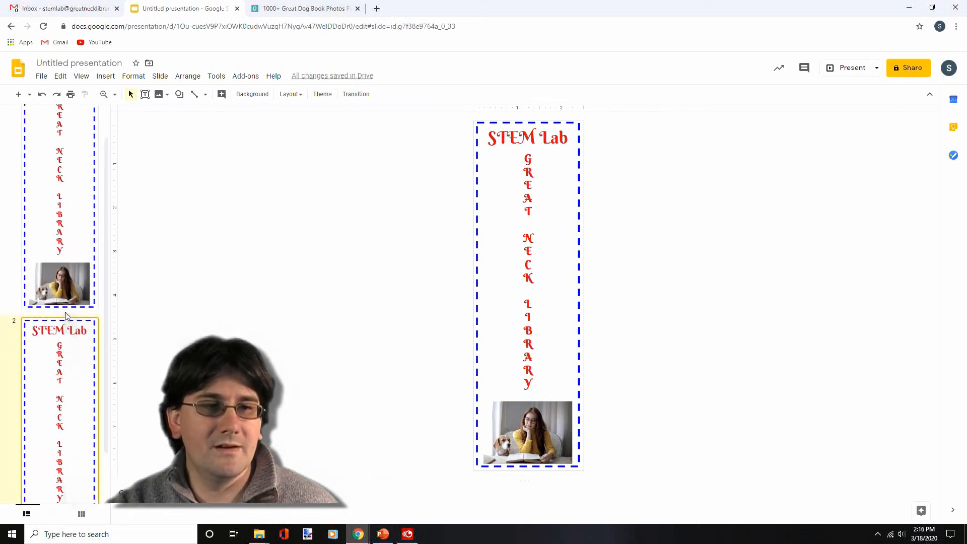
pyautogui.scroll(-1, 65, 316)
pyautogui.scroll(-1, 66, 316)
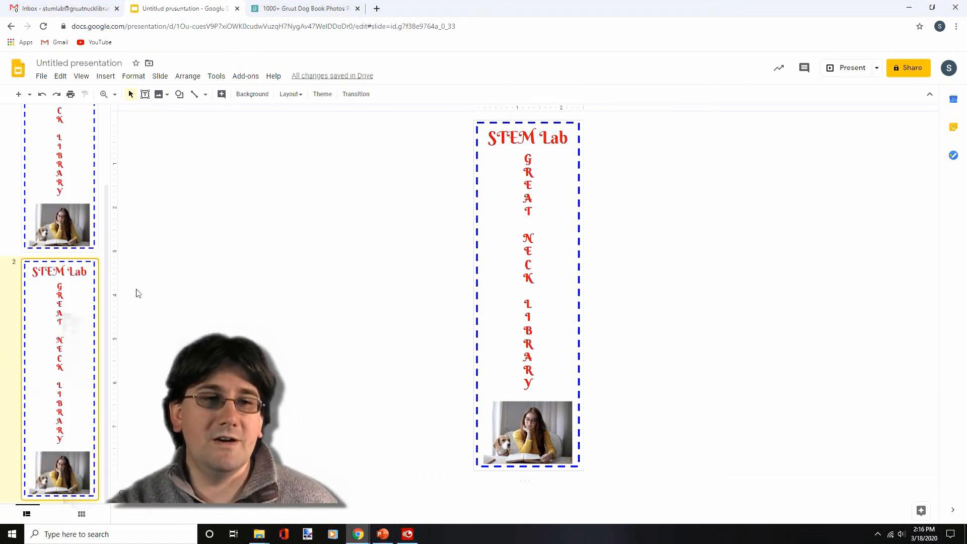
pyautogui.scroll(1, 138, 293)
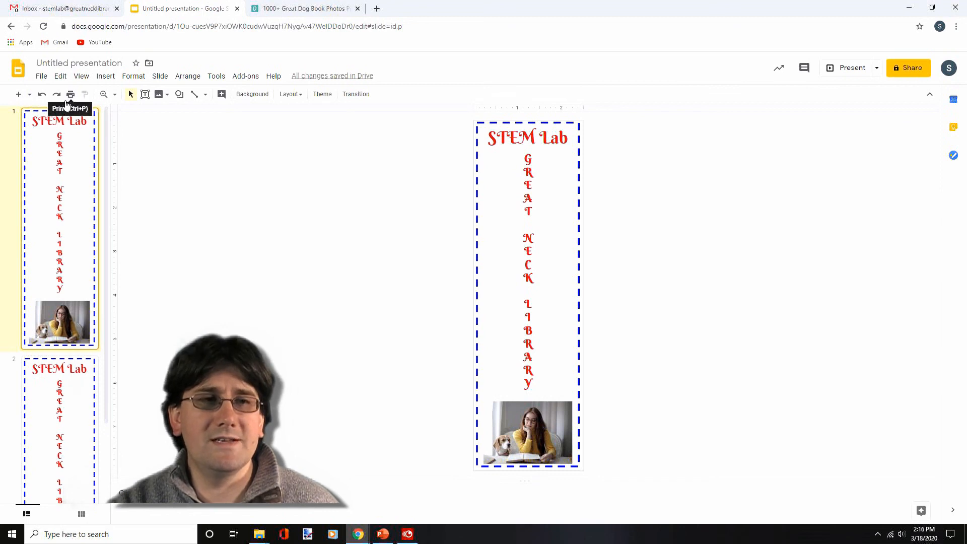
# Open the print settings and preview, and examine the page laid out as 1 slide without notes
pyautogui.click(42, 76)
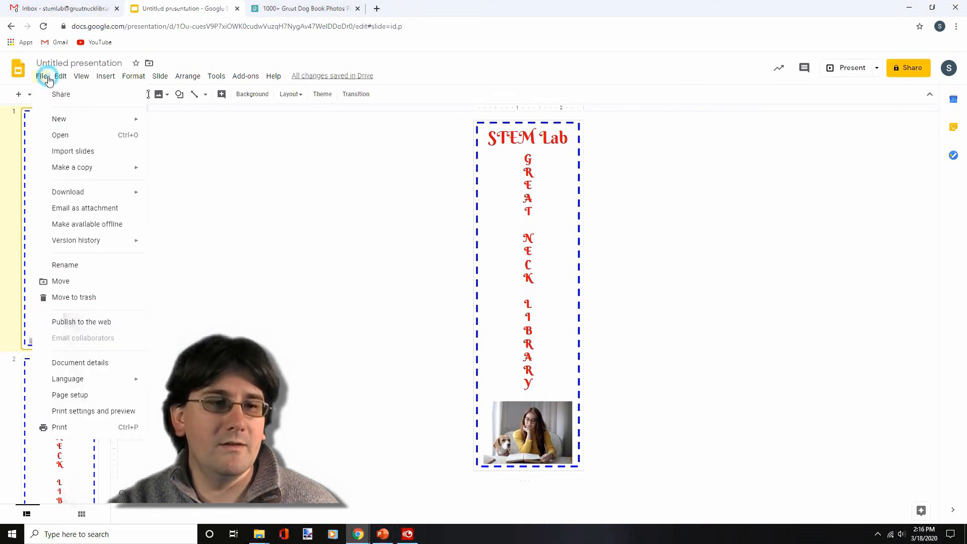
pyautogui.click(57, 412)
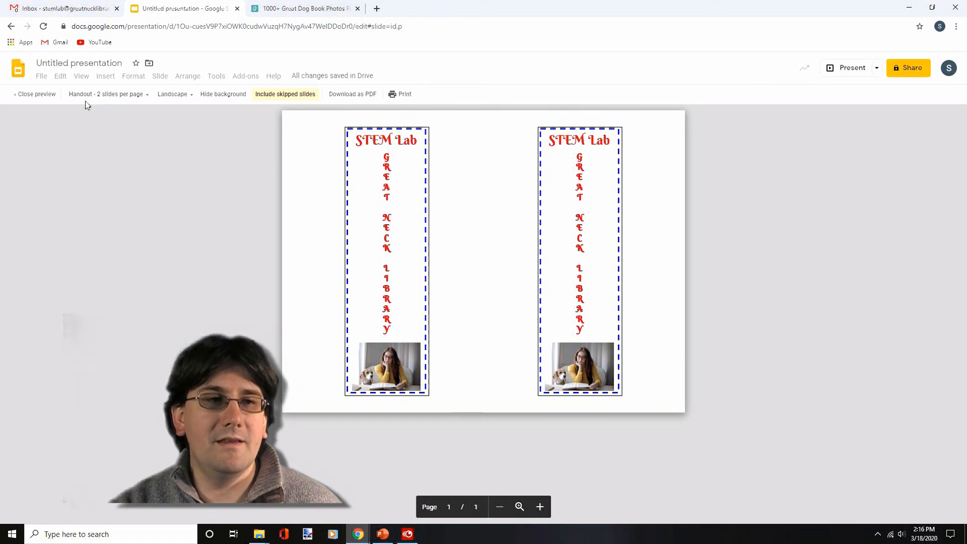
pyautogui.click(133, 95)
pyautogui.click(114, 109)
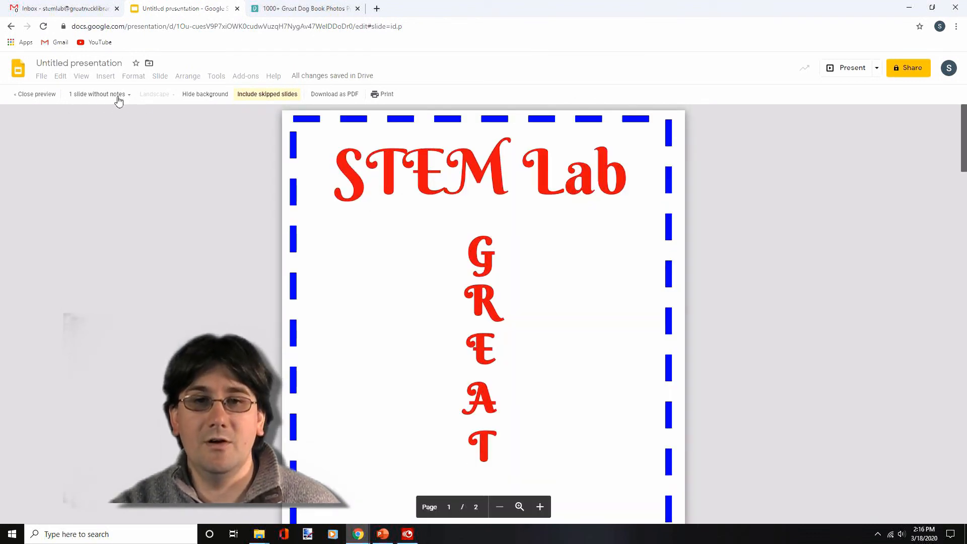
pyautogui.scroll(-7, 456, 338)
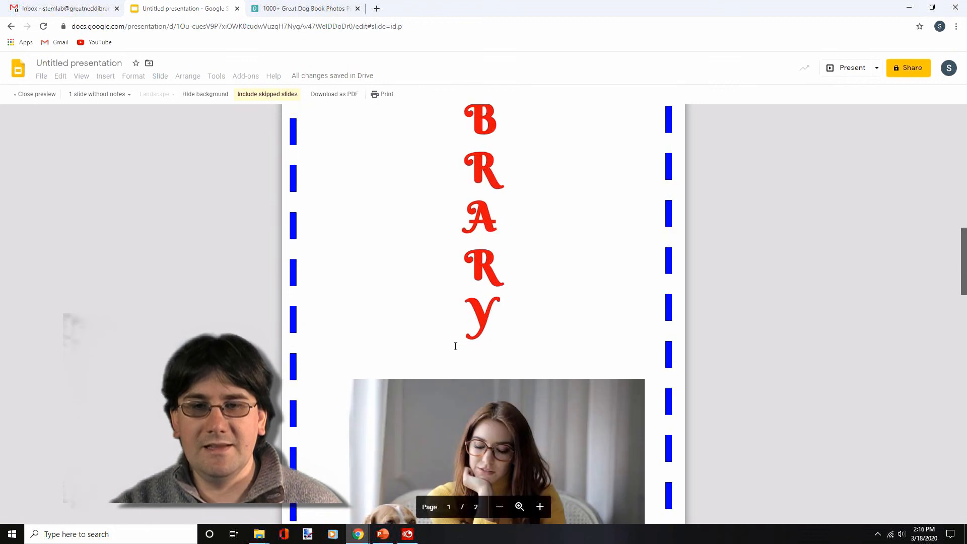
pyautogui.scroll(10, 455, 346)
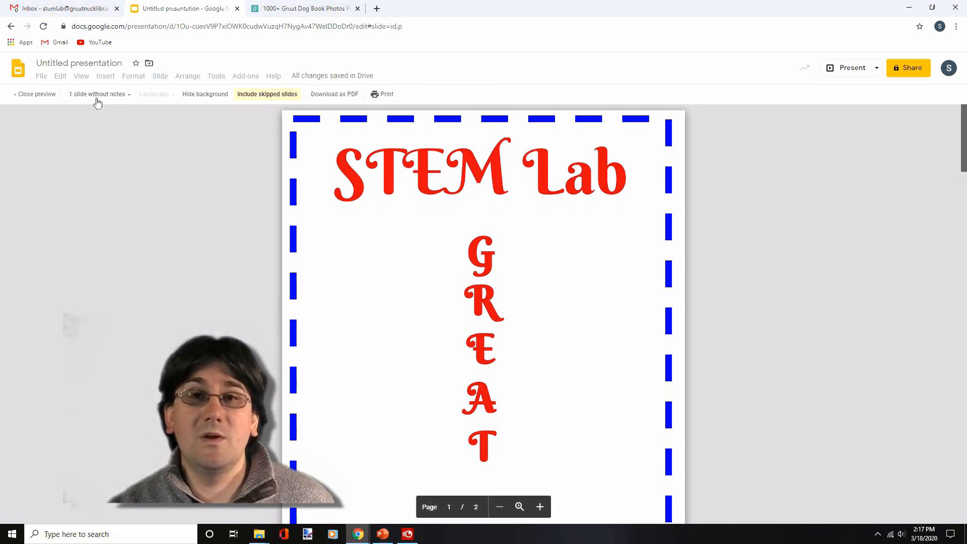
# Set the print layout to Handout - 2 slides per page and start printing the bookmarks
pyautogui.click(130, 96)
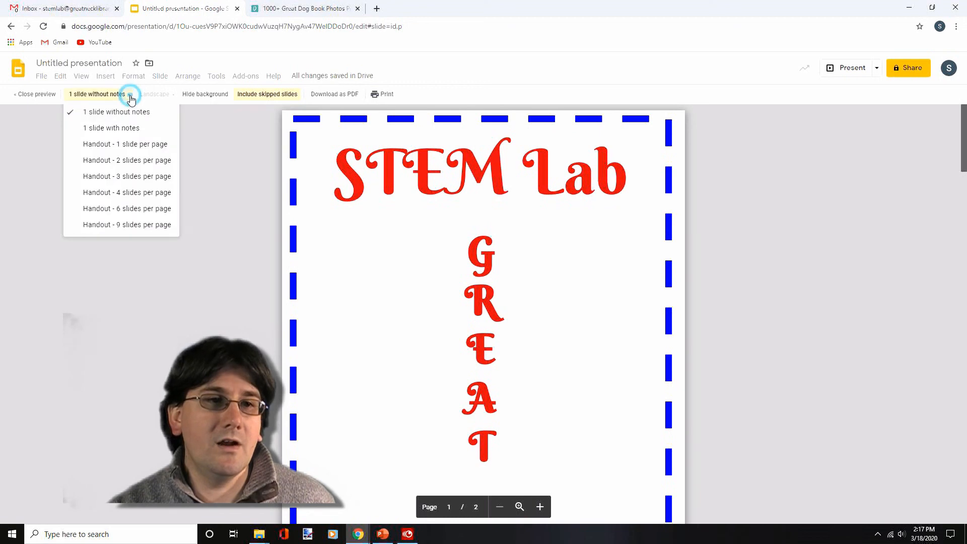
pyautogui.click(133, 161)
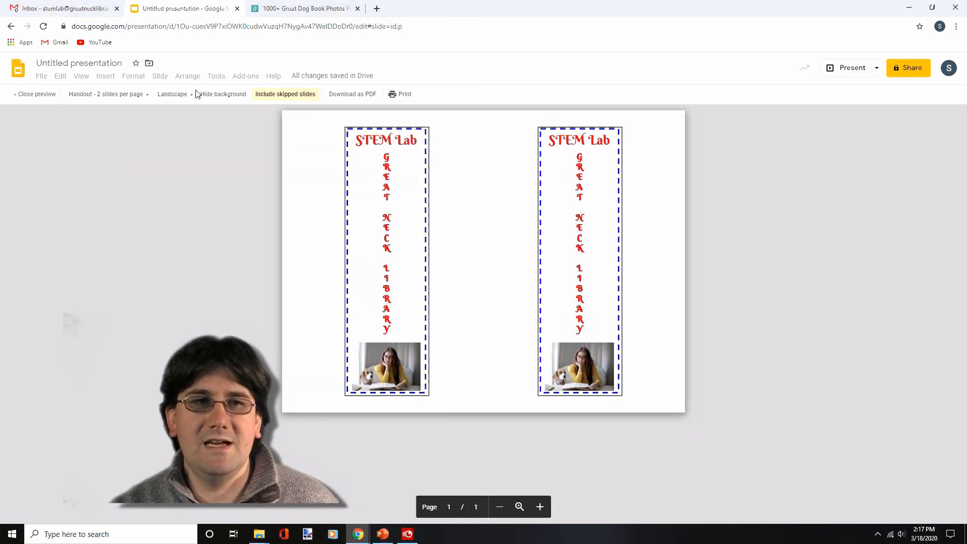
pyautogui.click(397, 99)
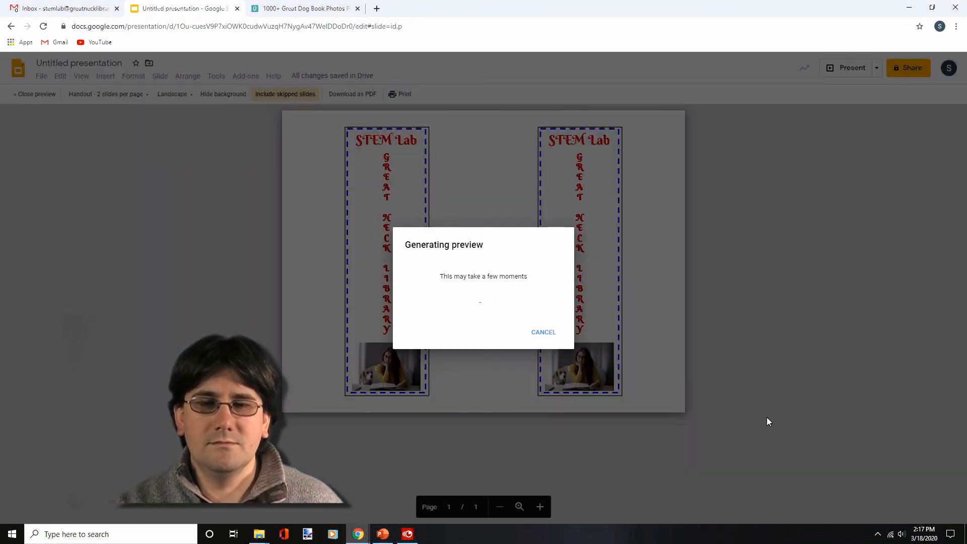